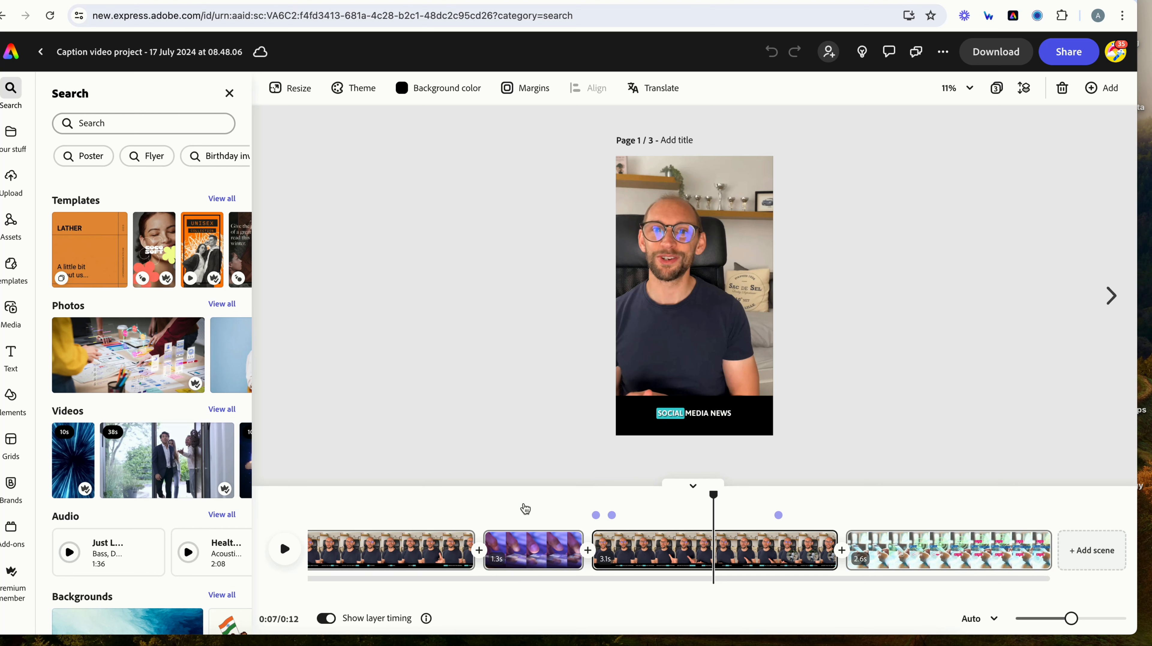
# Step: Trim the end of the first scene to about 3 s and apply that duration to all scenes
pyautogui.click(524, 509)
pyautogui.click(405, 518)
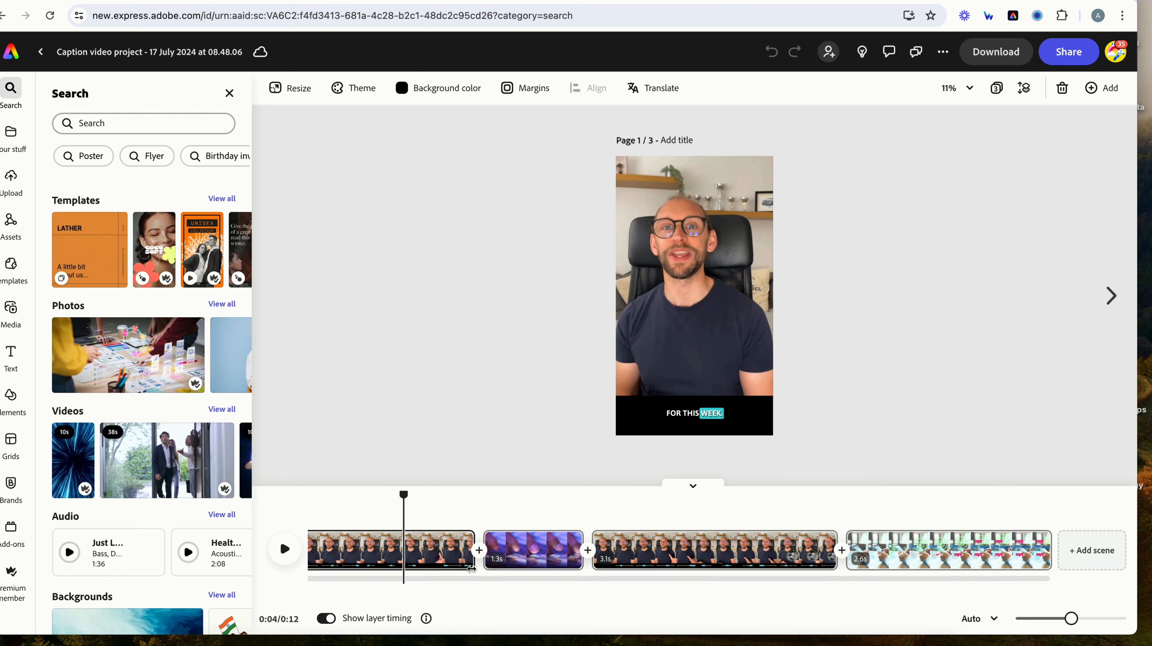
pyautogui.moveTo(473, 550); pyautogui.dragTo(357, 548)
pyautogui.click(454, 547)
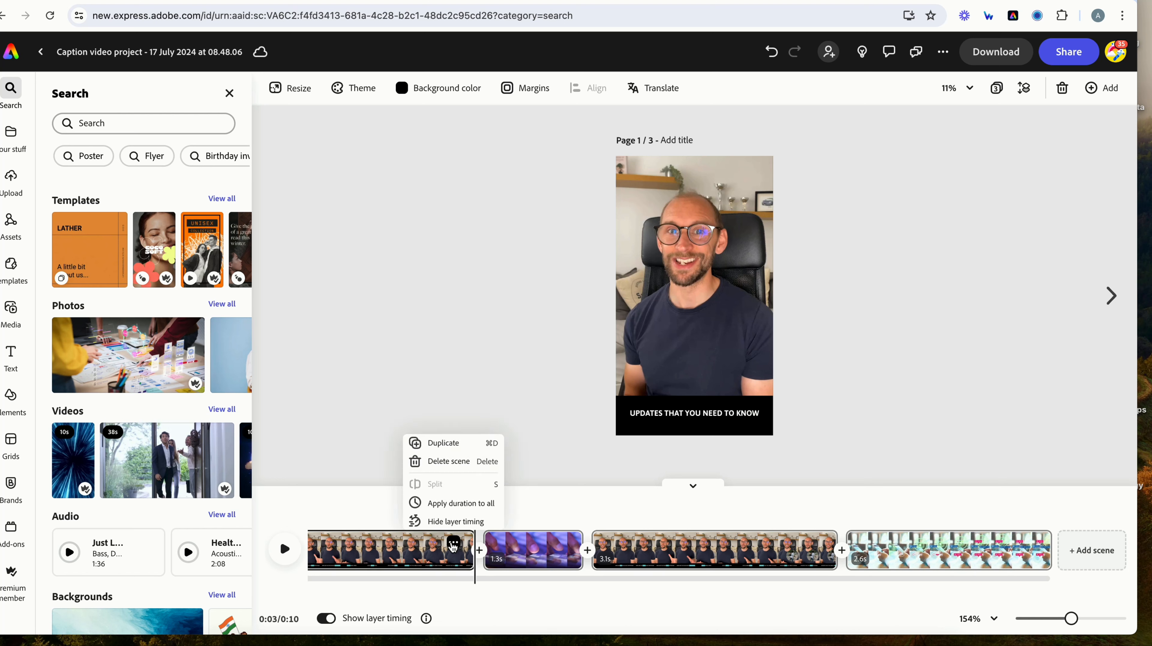
pyautogui.click(462, 500)
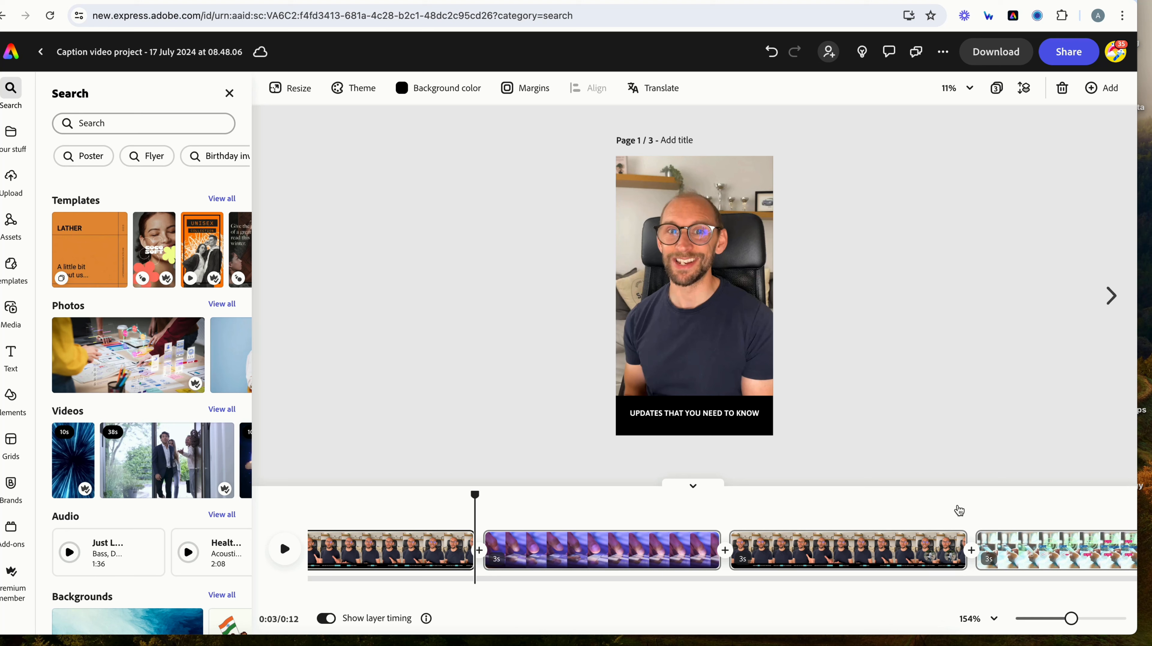
# Step: Add the first bar chart from the Charts elements to the first scene and trim its layer to cover only the scene's later part
pyautogui.click(392, 506)
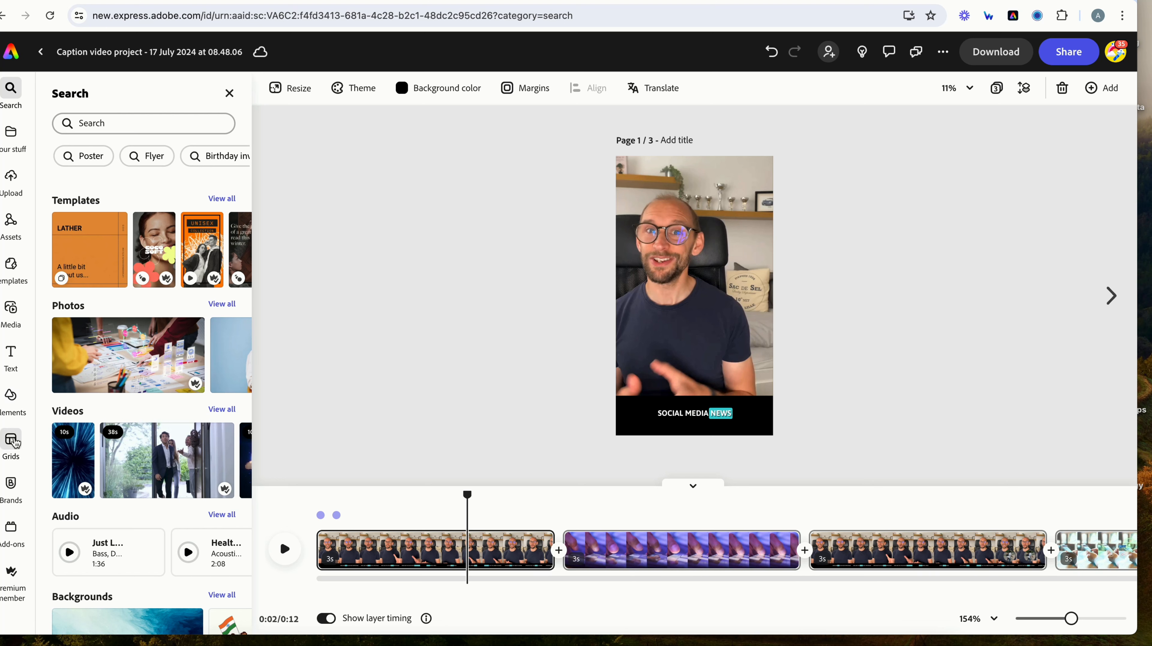
pyautogui.click(13, 400)
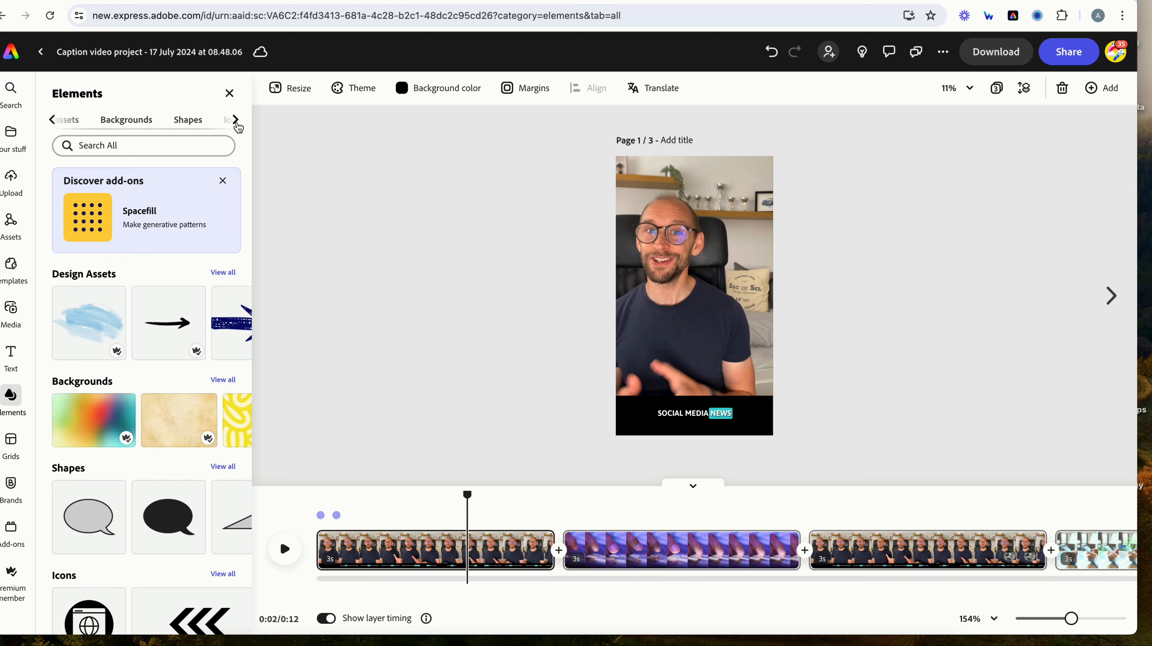
pyautogui.click(212, 120)
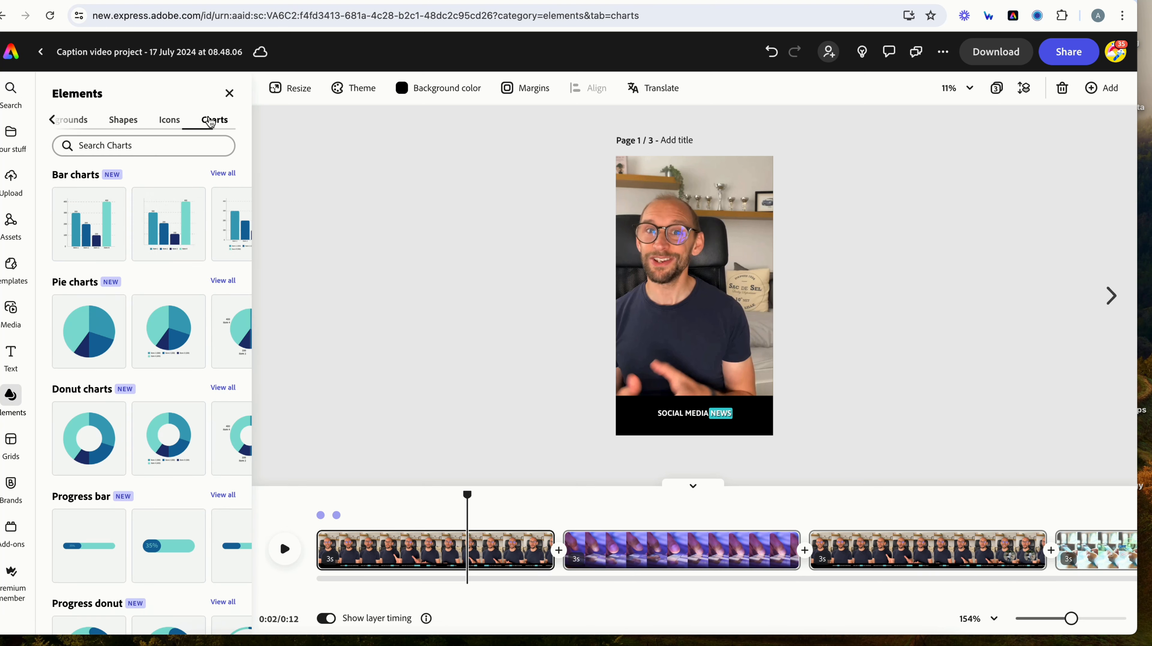
pyautogui.scroll(-4, 147, 468)
pyautogui.scroll(3, 131, 375)
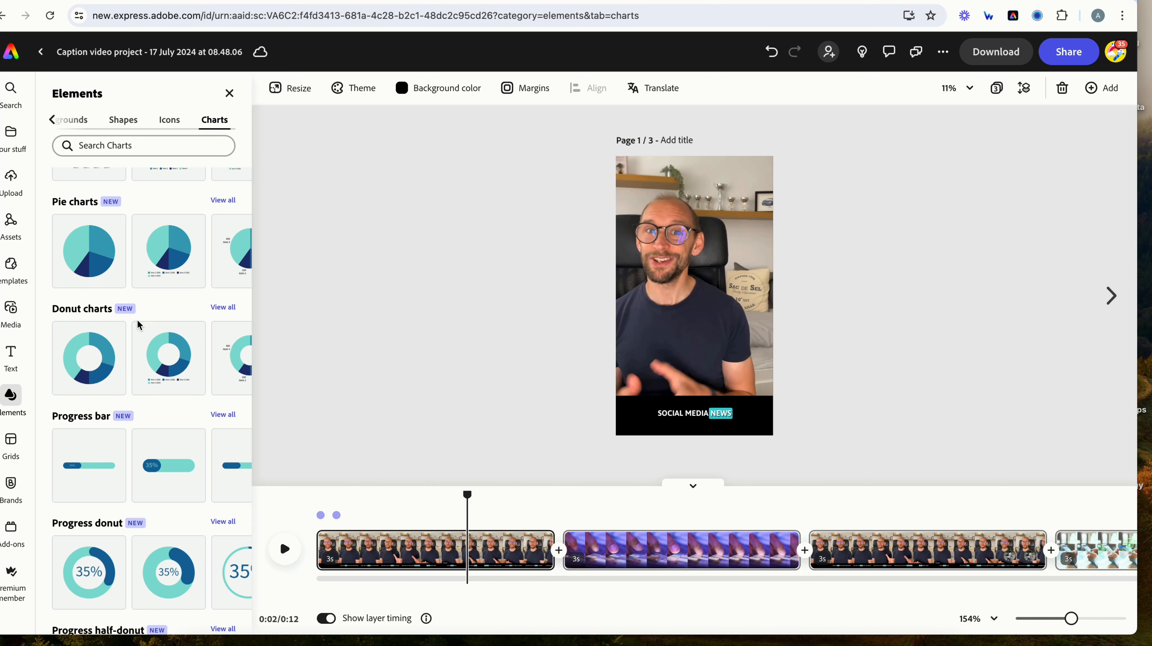
pyautogui.scroll(2, 133, 321)
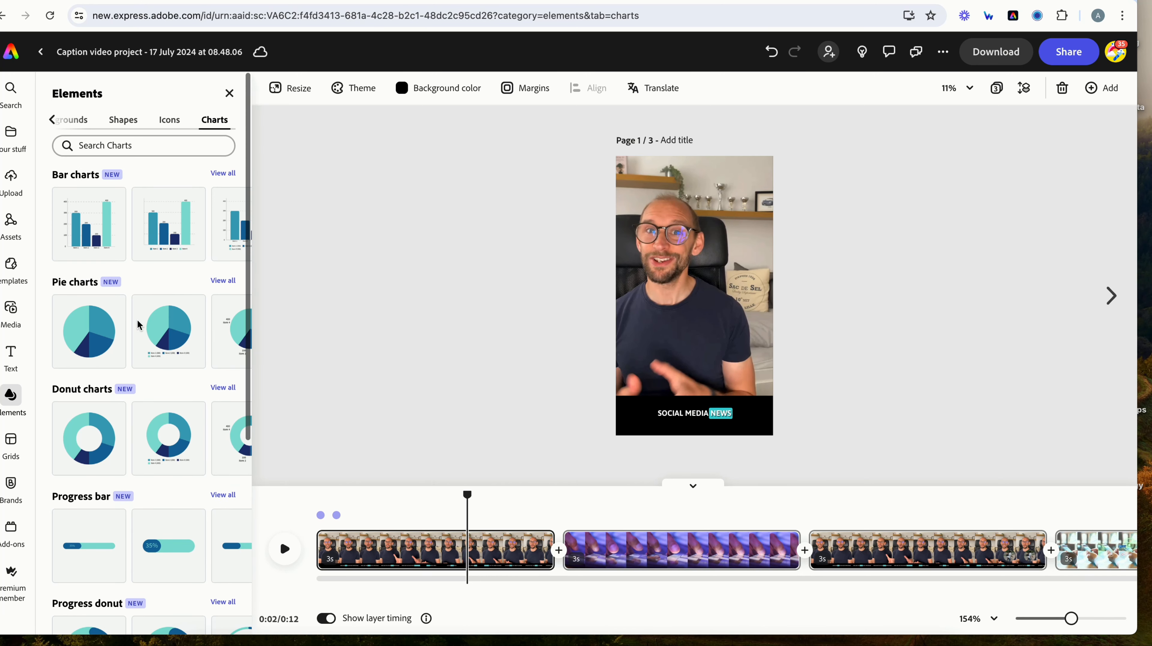
pyautogui.click(84, 241)
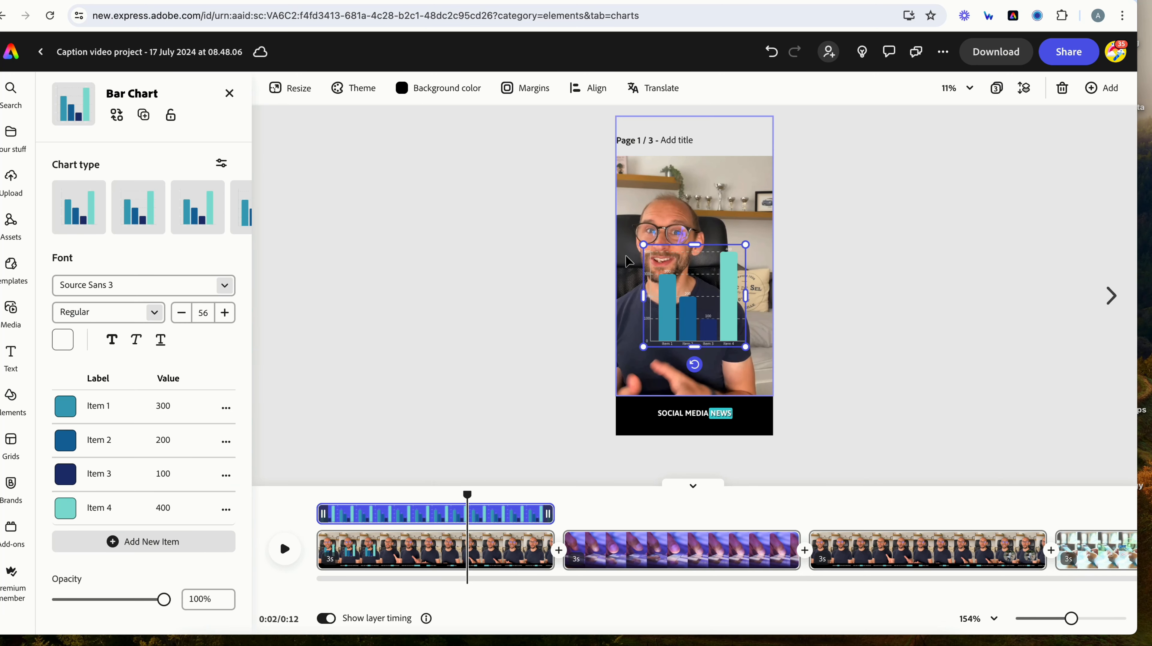
pyautogui.moveTo(324, 513); pyautogui.dragTo(424, 513)
pyautogui.moveTo(555, 512)
pyautogui.mouseDown()
pyautogui.moveTo(522, 513)
pyautogui.moveTo(551, 515)
pyautogui.mouseUp()
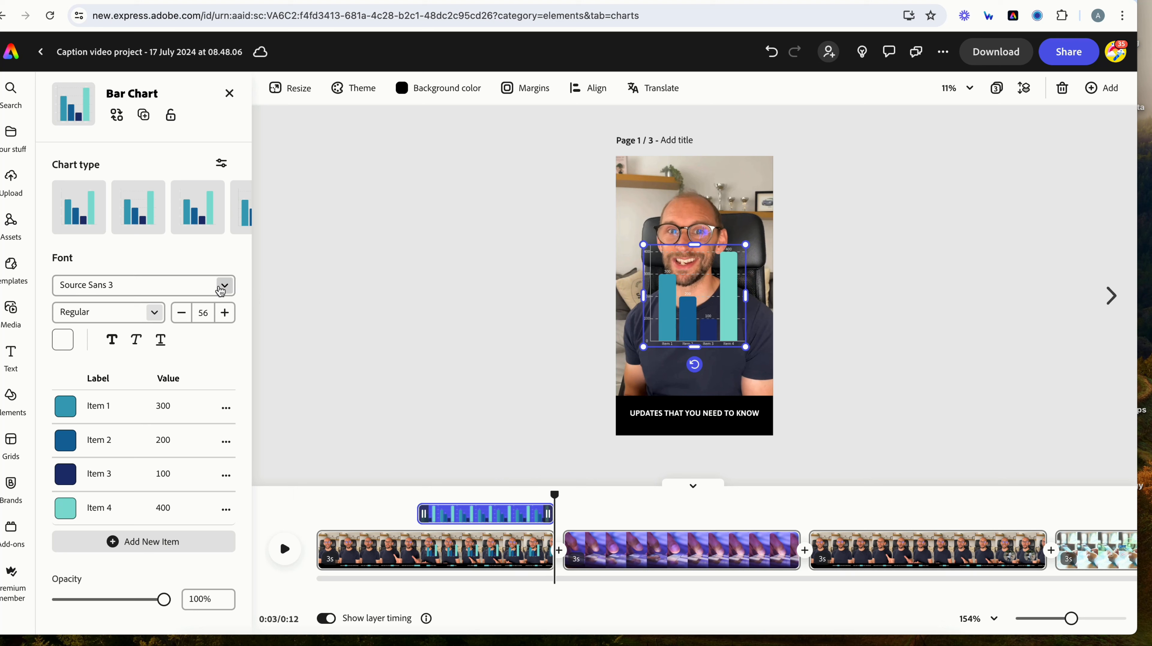
# Step: Turn off the bar chart's legend, values and grid, leaving only the labels shown
pyautogui.scroll(-1, 221, 290)
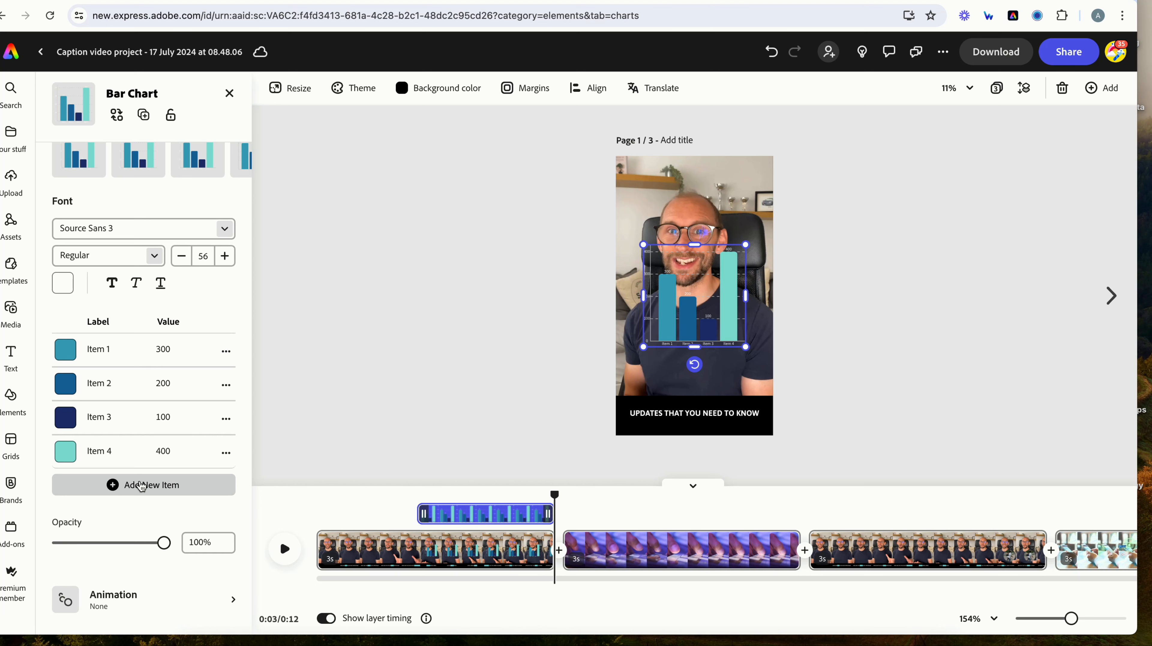
pyautogui.scroll(2, 142, 486)
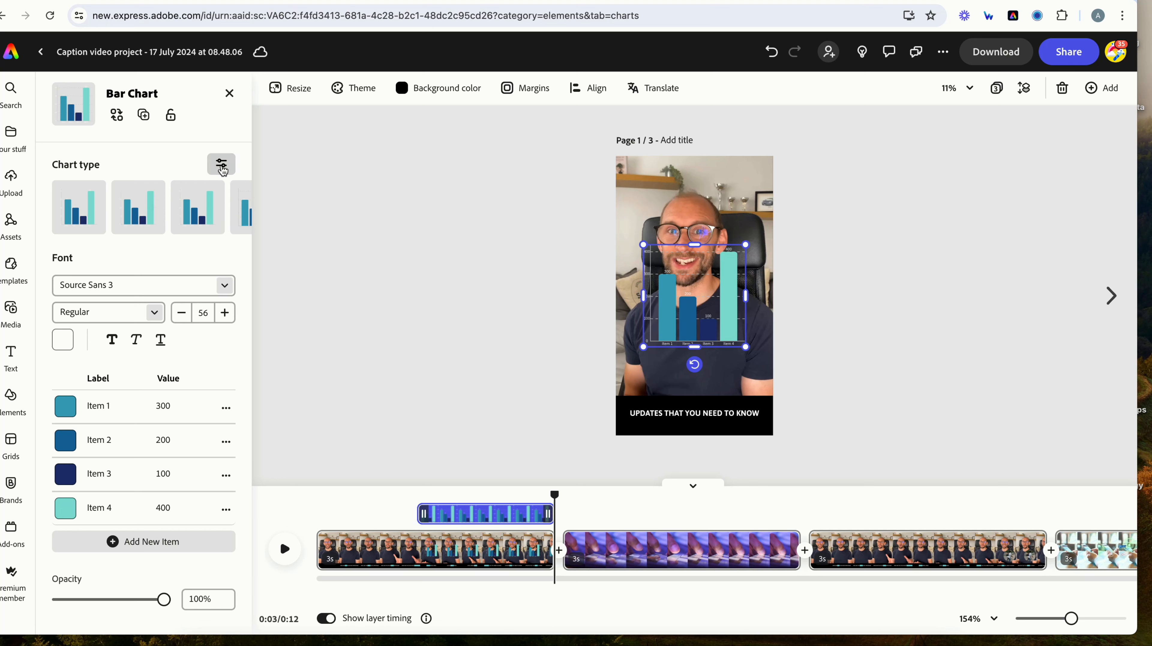
pyautogui.click(222, 168)
pyautogui.click(233, 227)
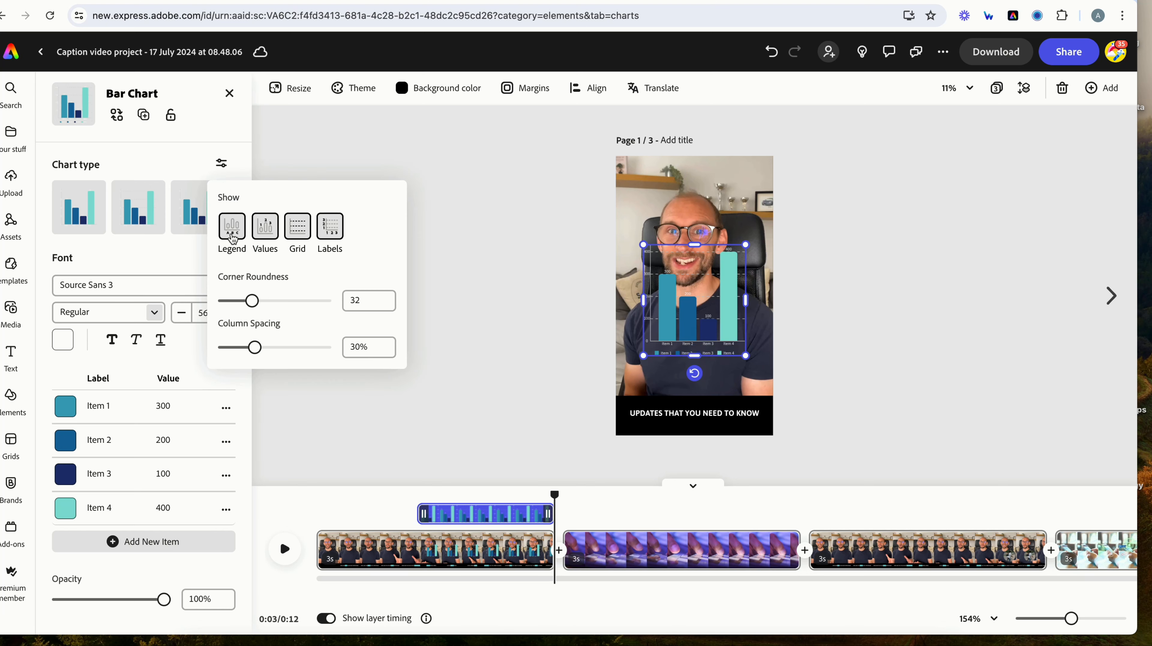
pyautogui.click(233, 236)
pyautogui.click(265, 233)
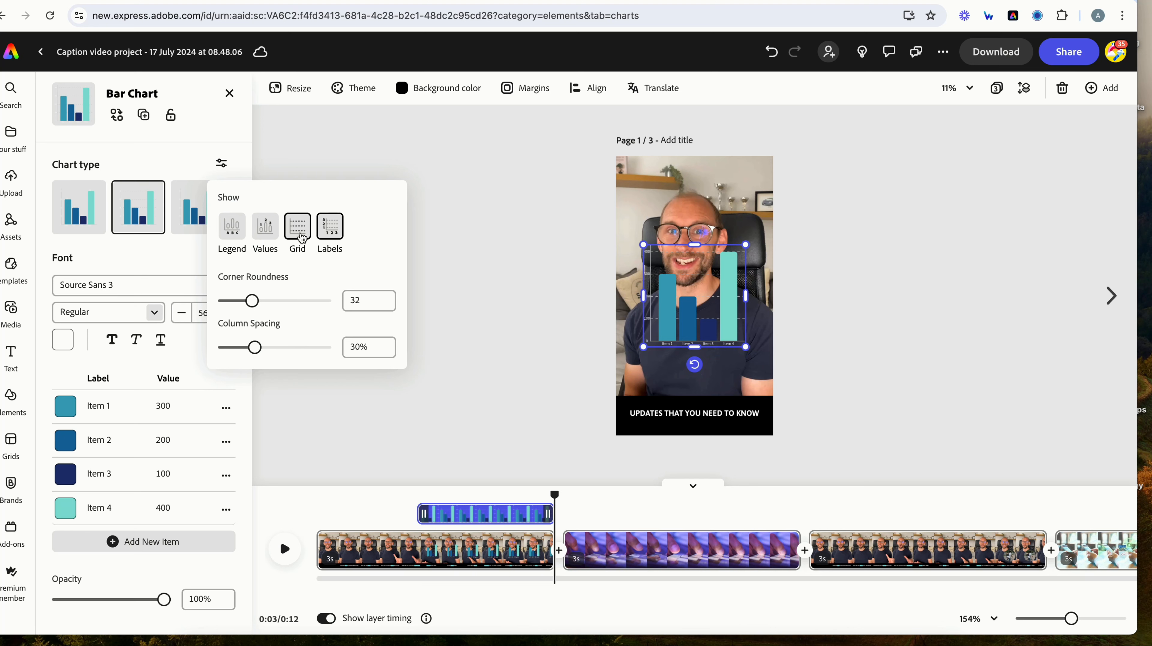
pyautogui.click(309, 236)
pyautogui.click(331, 233)
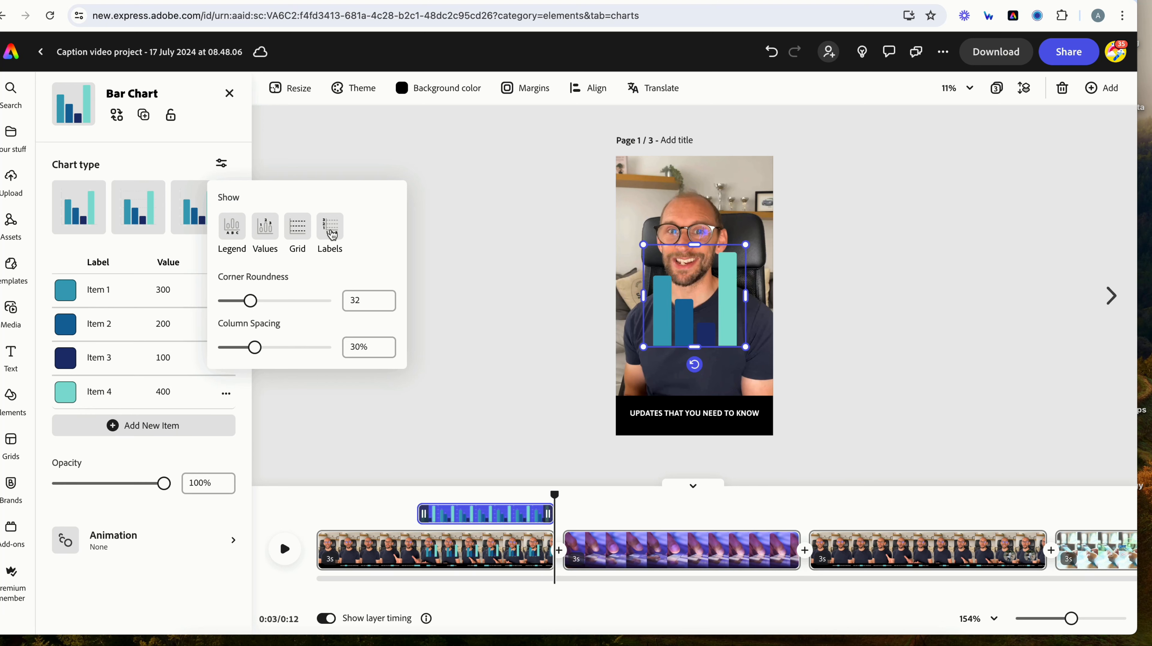
pyautogui.click(297, 234)
pyautogui.click(297, 234)
pyautogui.click(266, 231)
pyautogui.click(266, 232)
pyautogui.click(331, 226)
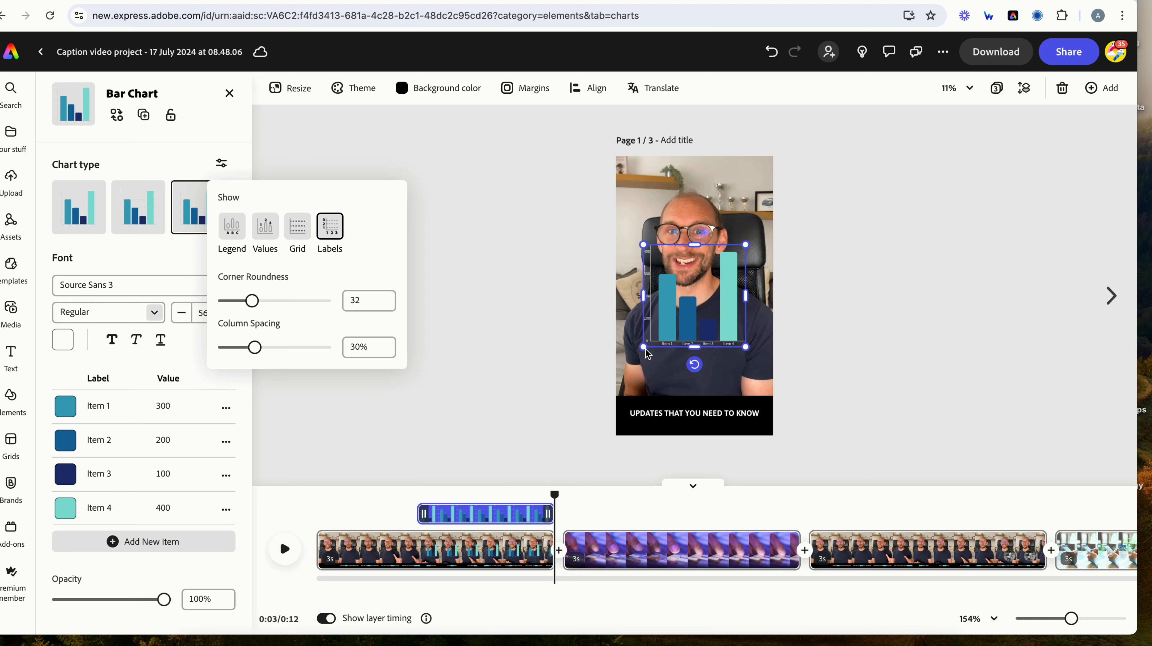
# Step: Enlarge the bar chart and move it lower, centred horizontally on the page just above the caption area
pyautogui.moveTo(645, 348); pyautogui.dragTo(646, 386)
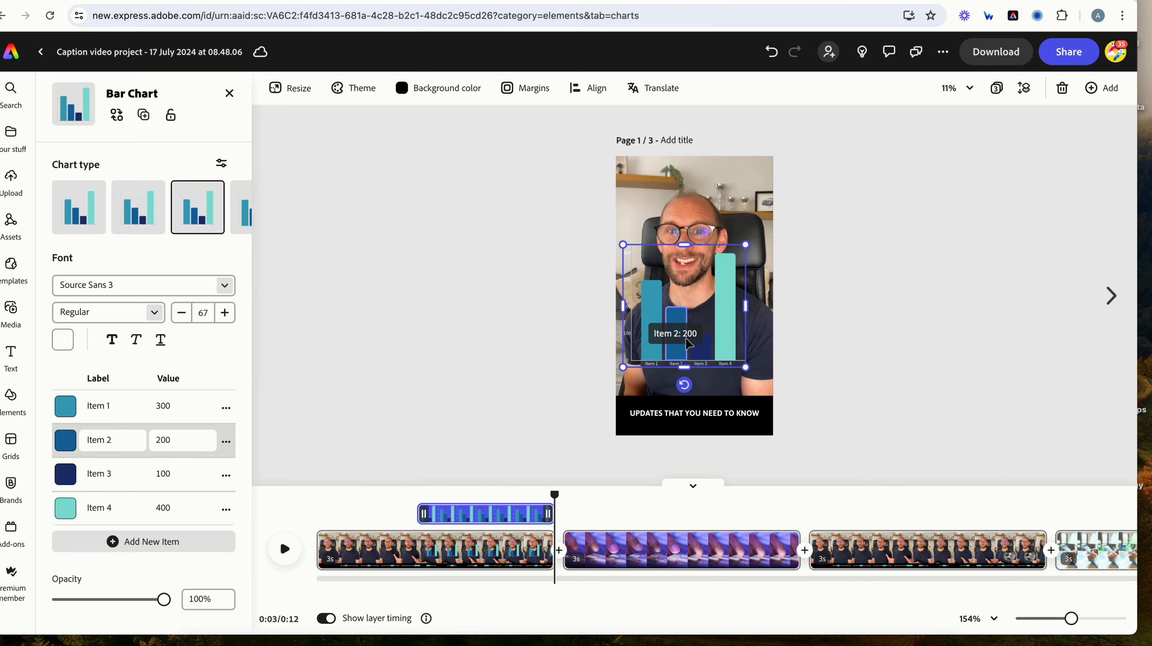
pyautogui.moveTo(699, 289); pyautogui.dragTo(709, 305)
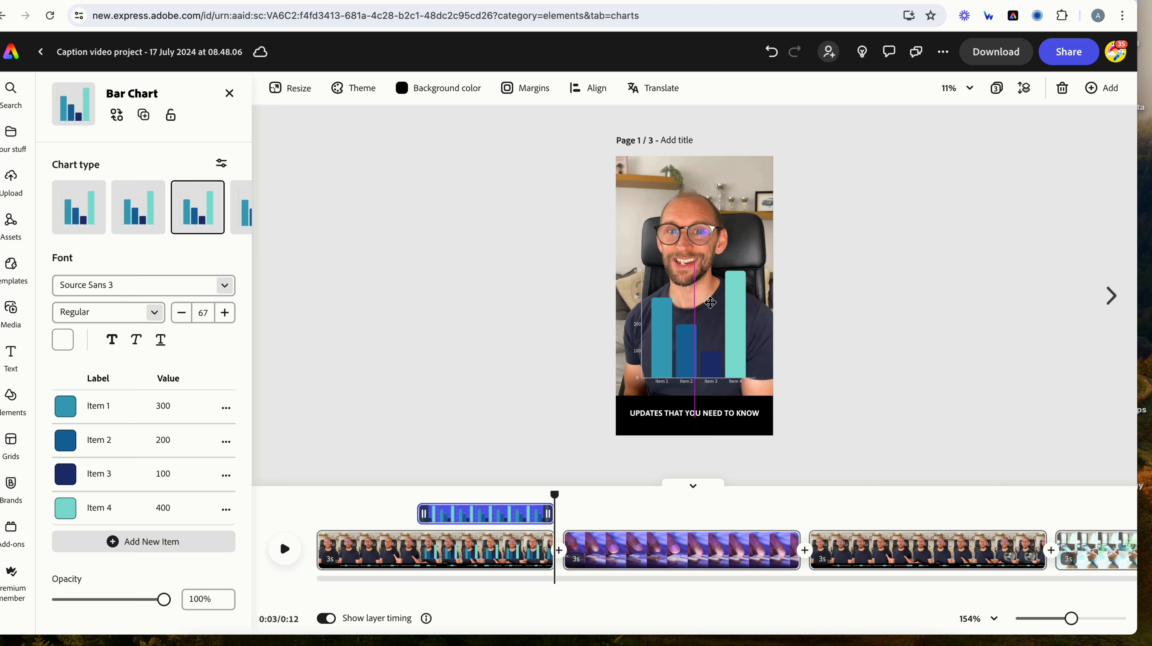
# Step: Set the bar chart's corner roundness to 104 and its column spacing to 44%
pyautogui.click(221, 163)
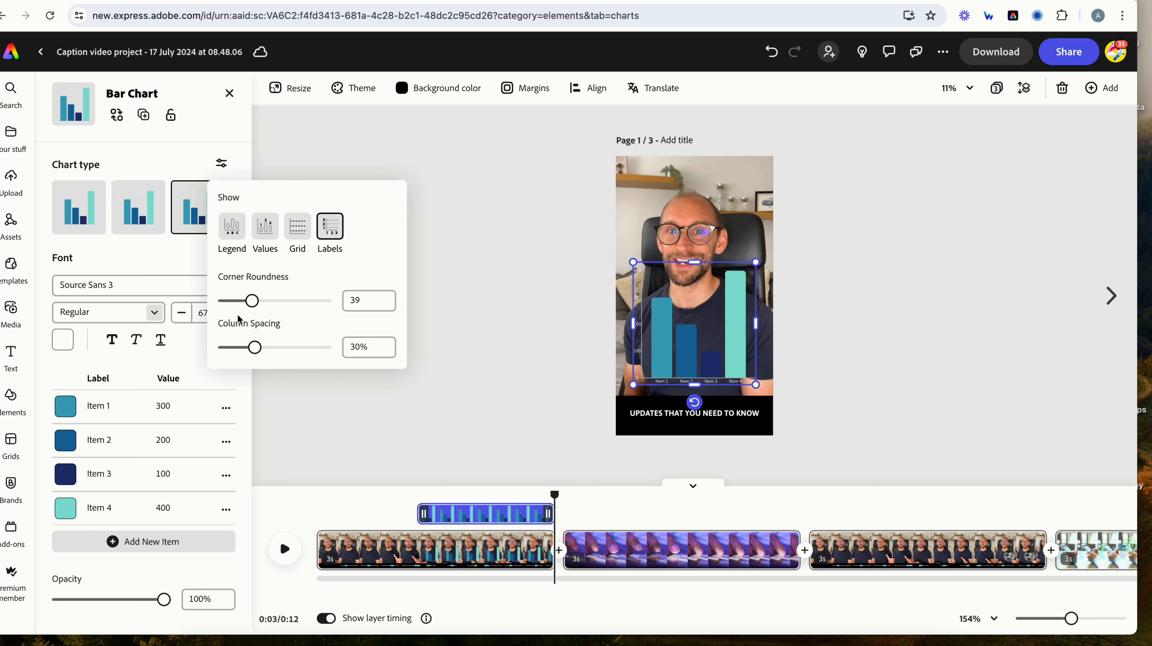
pyautogui.moveTo(252, 301); pyautogui.dragTo(303, 307)
pyautogui.moveTo(254, 347)
pyautogui.mouseDown()
pyautogui.moveTo(245, 349)
pyautogui.moveTo(269, 353)
pyautogui.mouseUp()
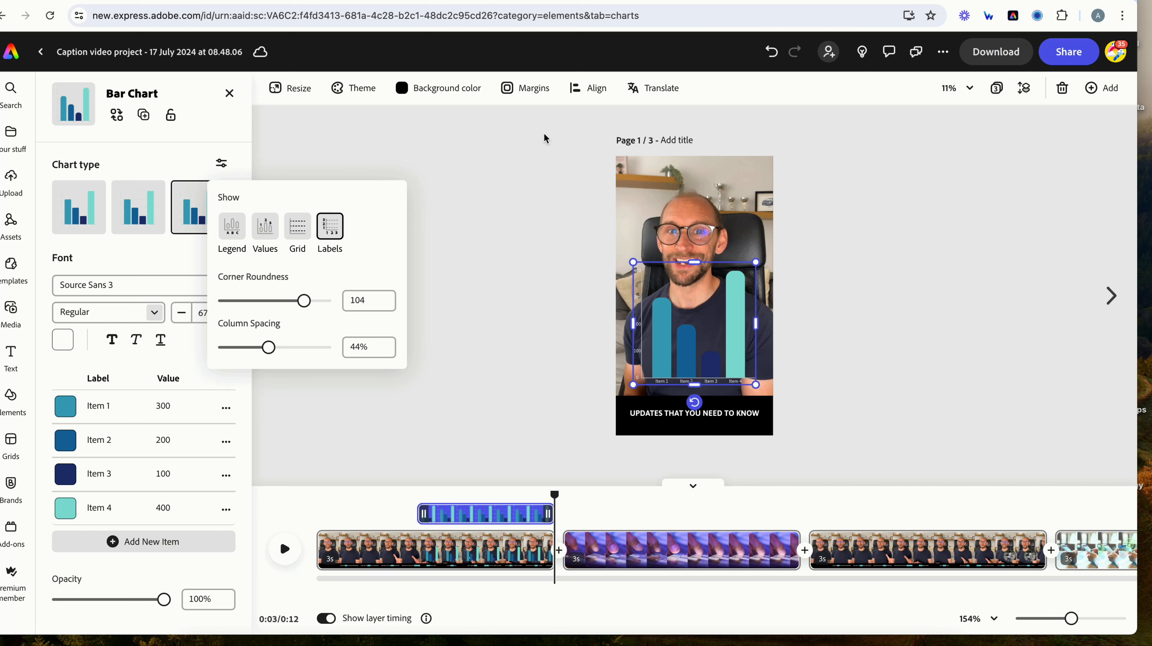
pyautogui.click(492, 208)
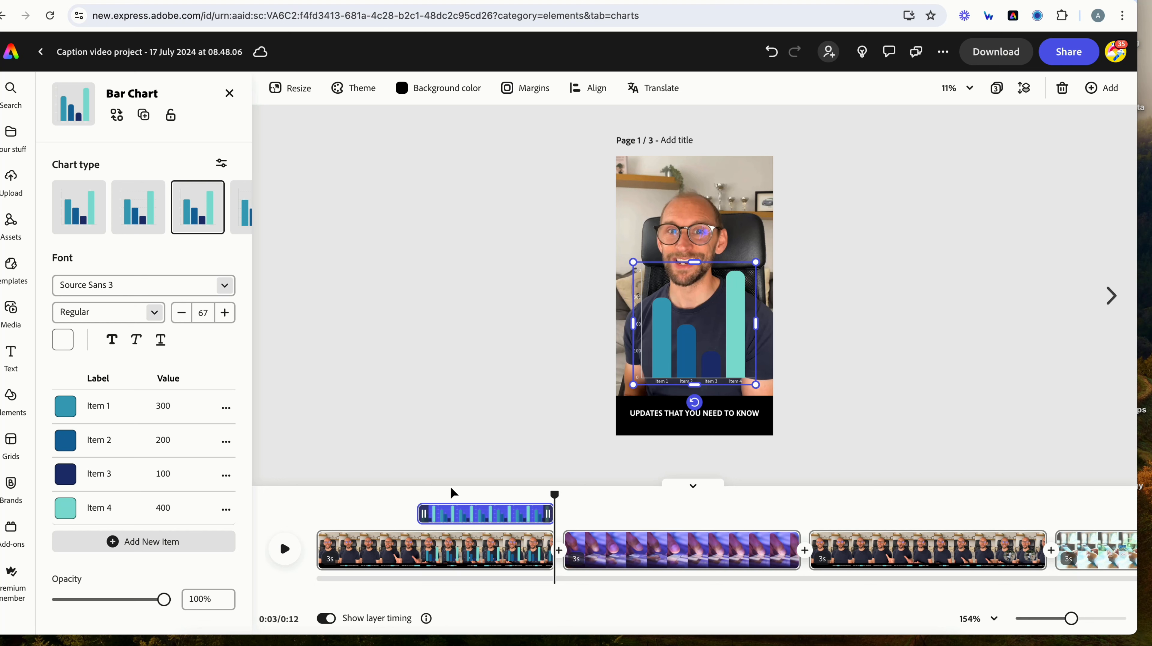
# Step: Apply a Fade entrance animation to the bar chart
pyautogui.scroll(-1, 184, 459)
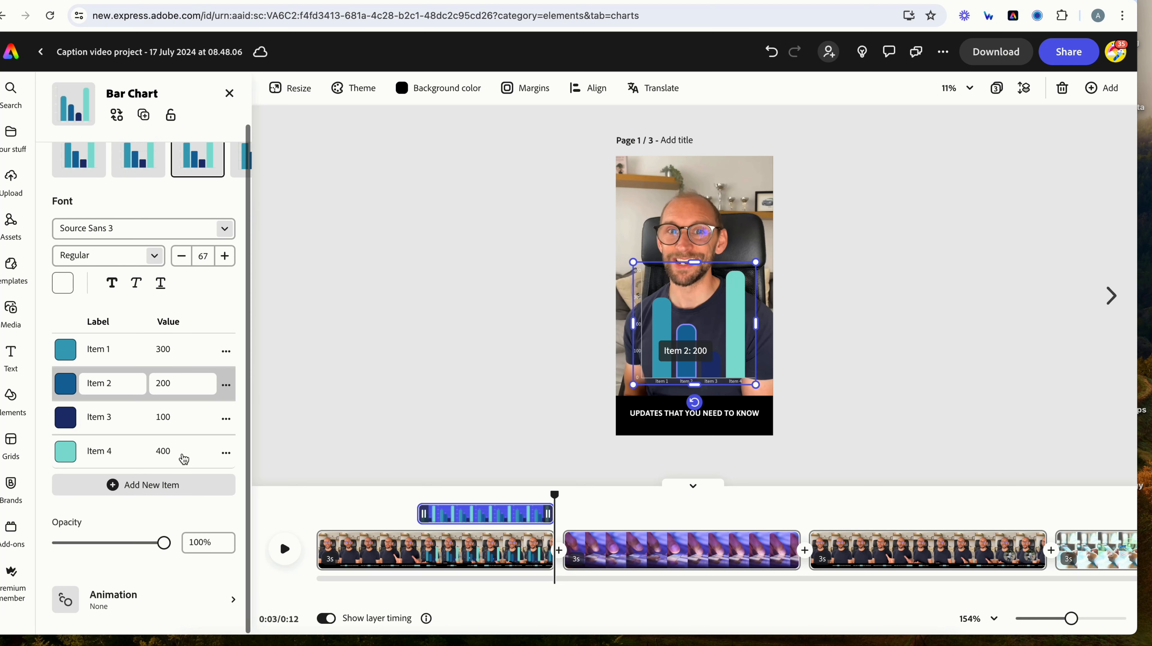
pyautogui.click(116, 600)
pyautogui.click(145, 236)
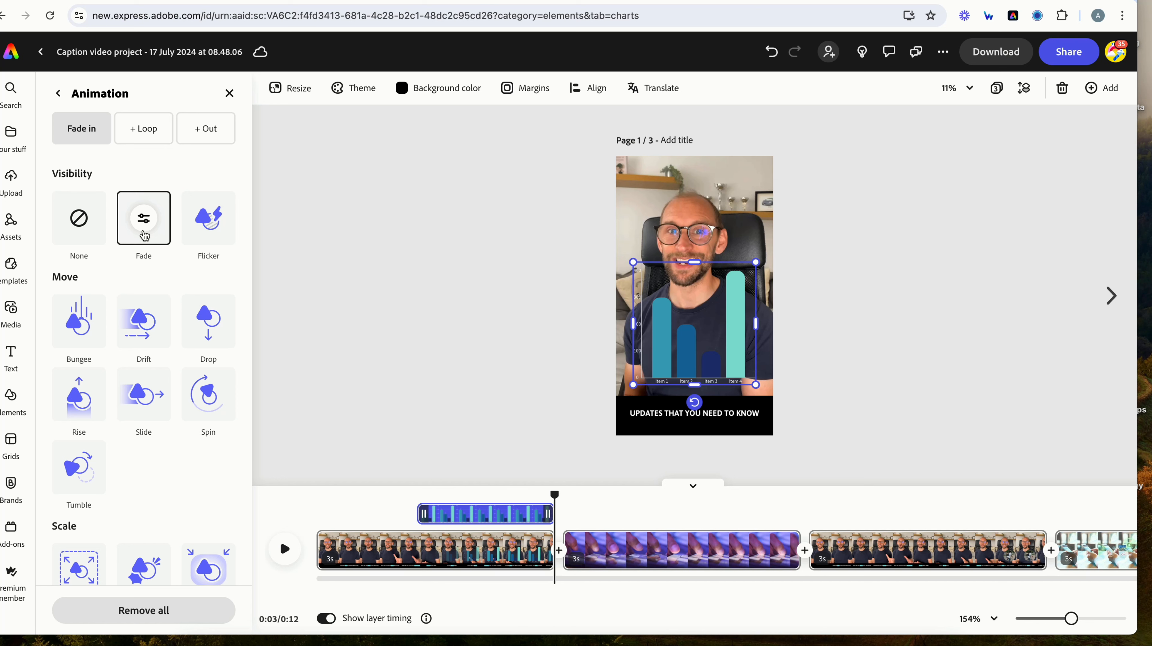
# Step: Add a text layer reading "social media update" at the start of the first scene
pyautogui.moveTo(554, 496); pyautogui.dragTo(312, 505)
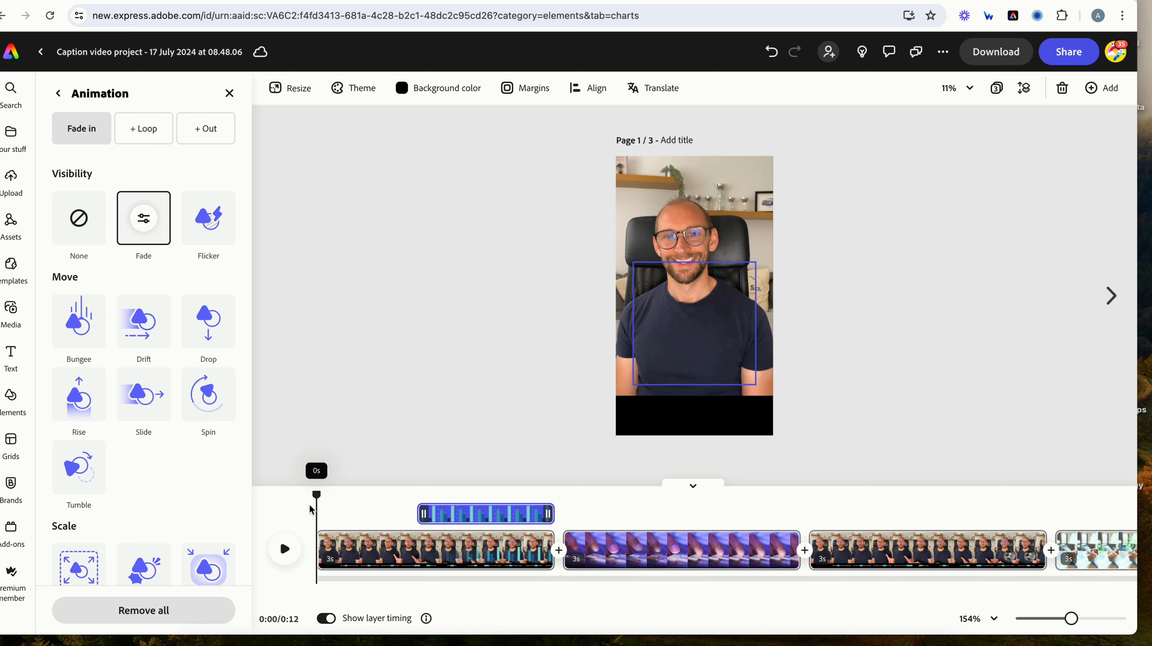
pyautogui.click(11, 355)
pyautogui.click(152, 134)
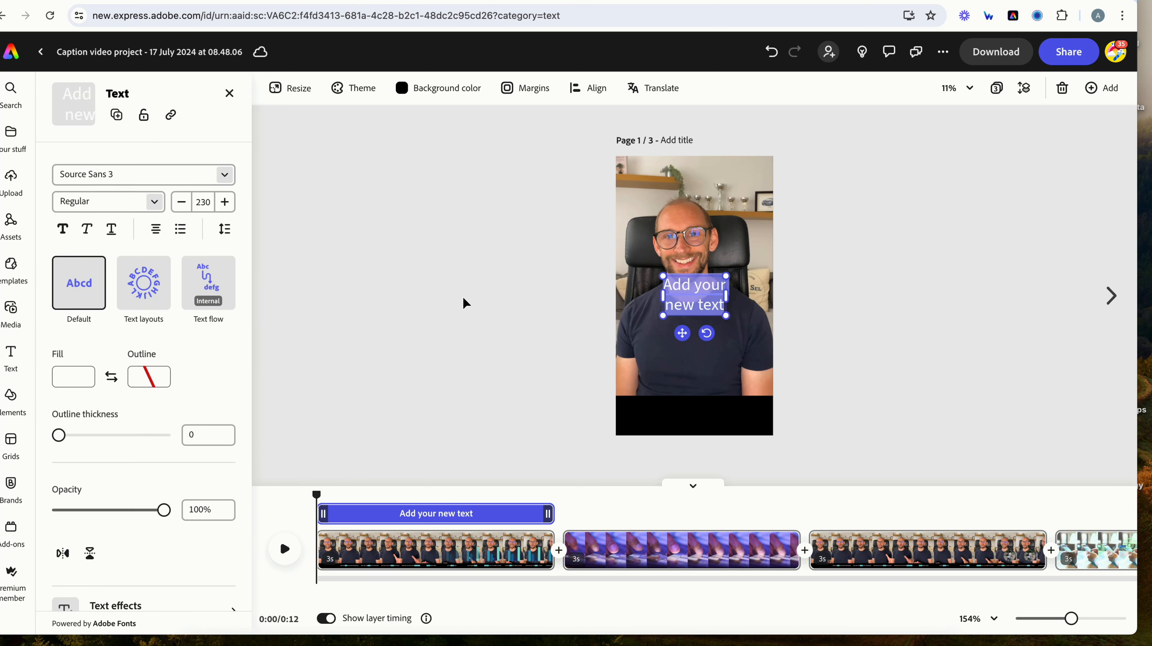
pyautogui.write('social media')
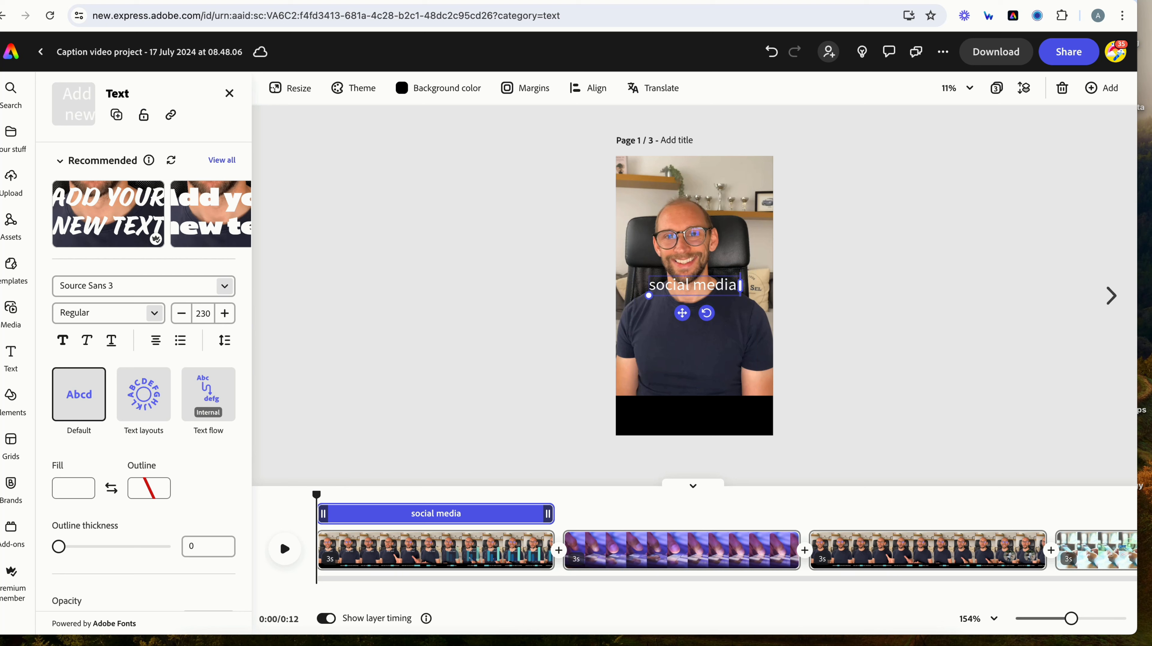
pyautogui.write(' update')
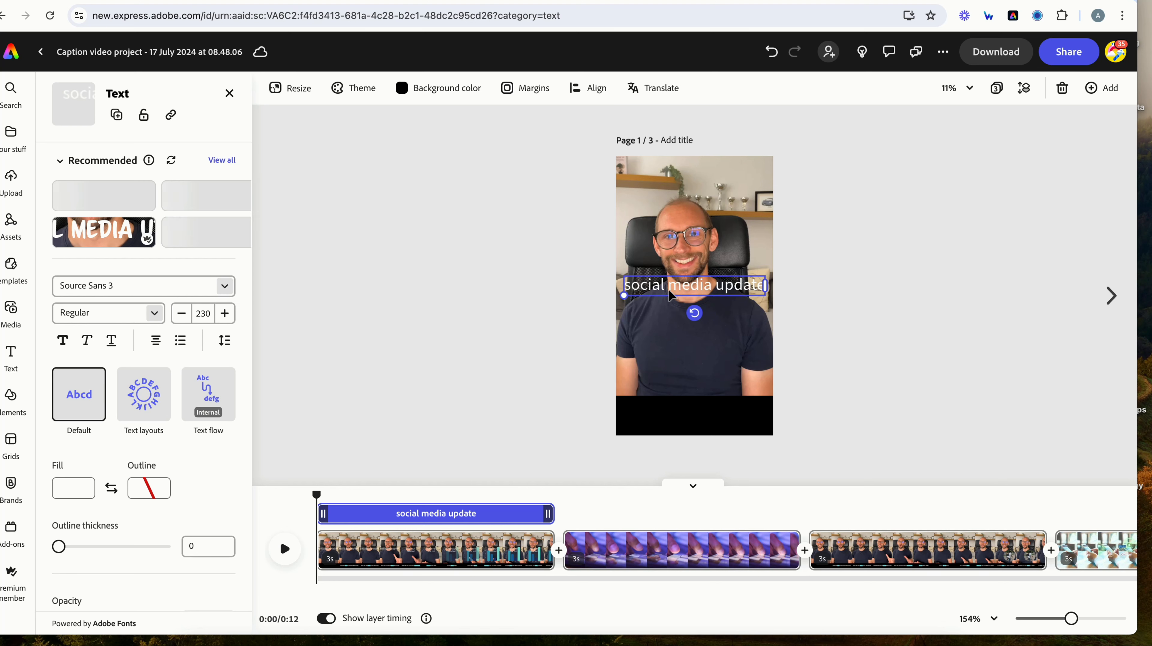
# Step: Apply the recommended ScriptoramaMarkdownJF style to the text, tilt it slightly counterclockwise, and place it over the speaker's shirt
pyautogui.click(222, 228)
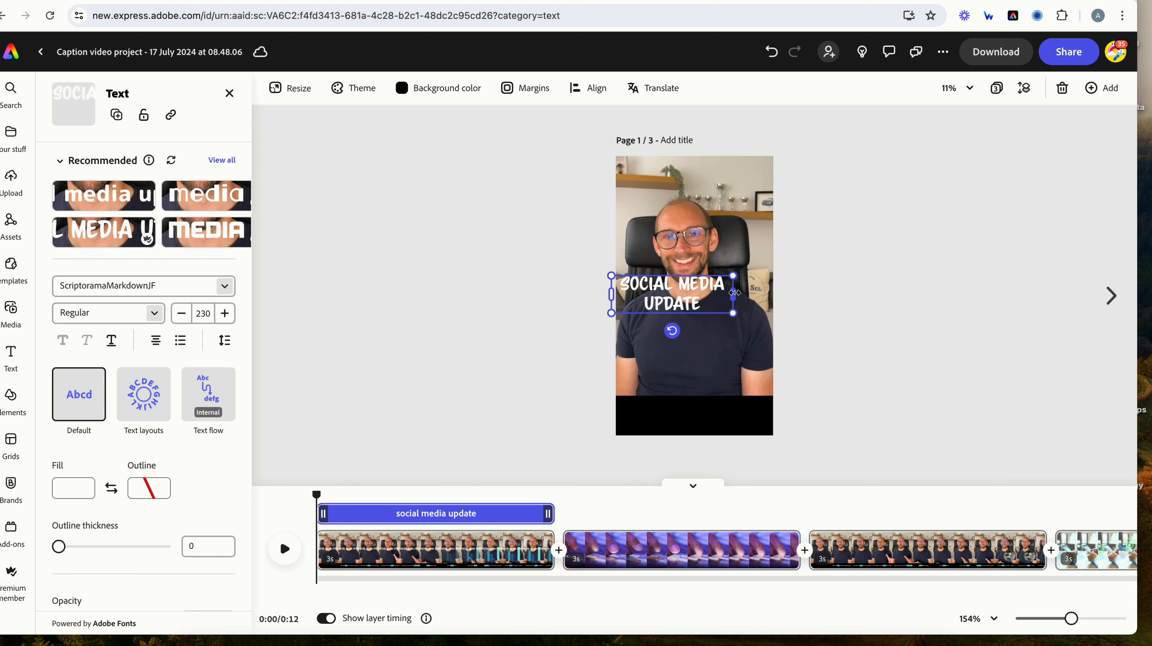
pyautogui.moveTo(677, 326); pyautogui.dragTo(684, 329)
pyautogui.moveTo(703, 285); pyautogui.dragTo(723, 329)
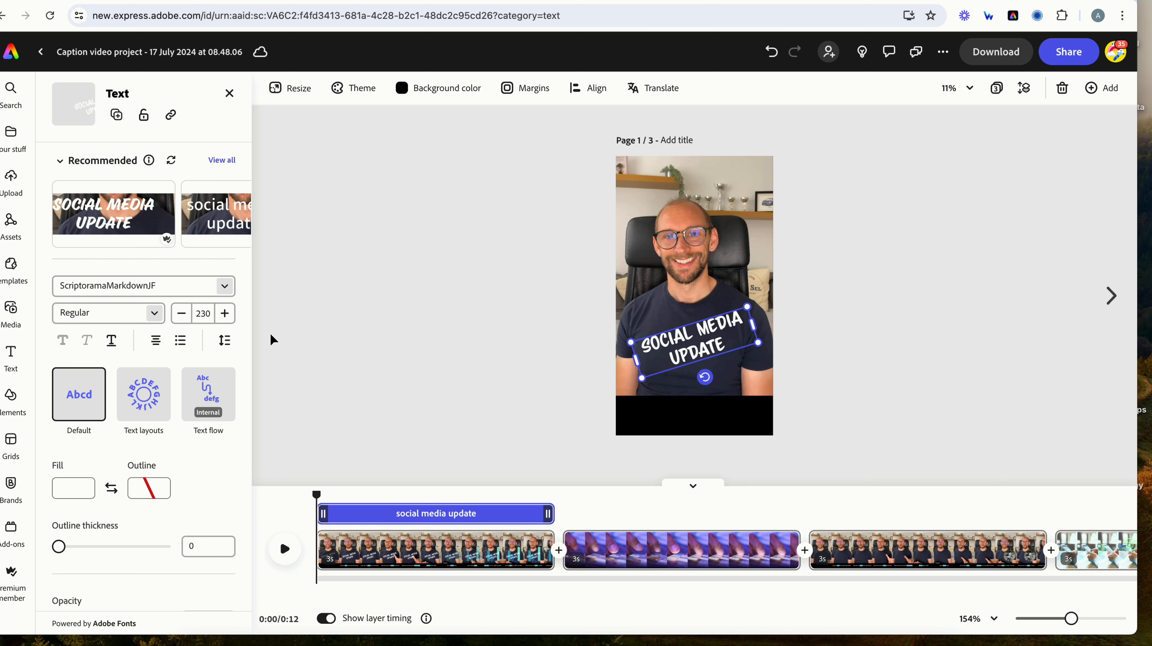
# Step: Try the Flicker entrance animation on the title text and settle on Fade
pyautogui.scroll(-5, 134, 381)
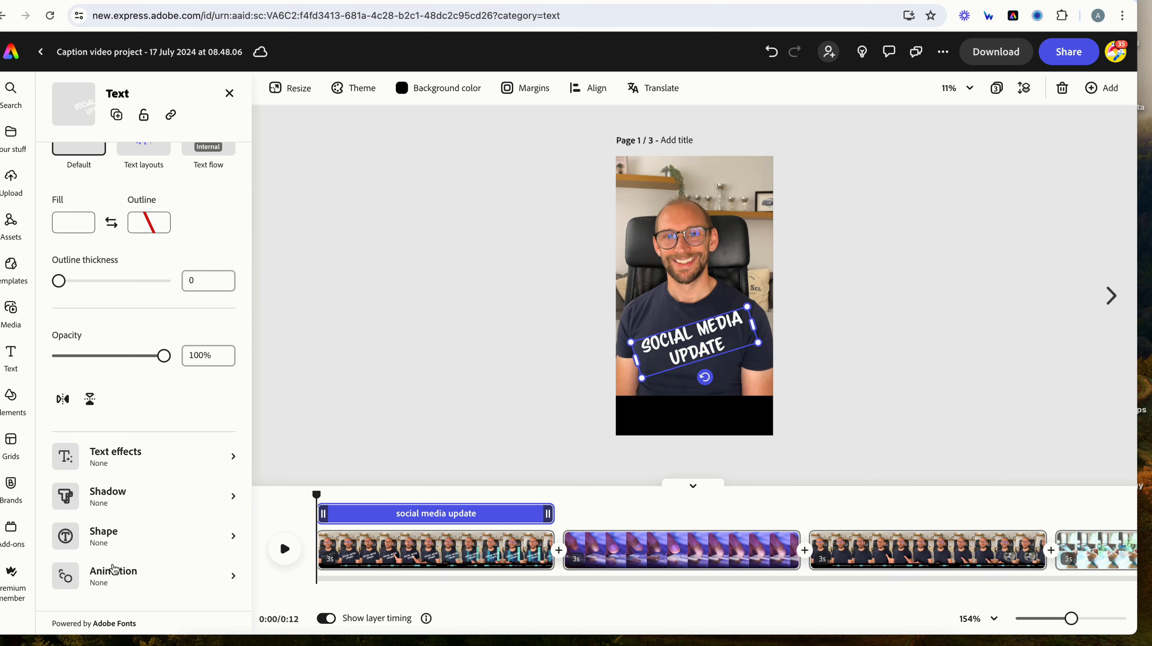
pyautogui.click(115, 575)
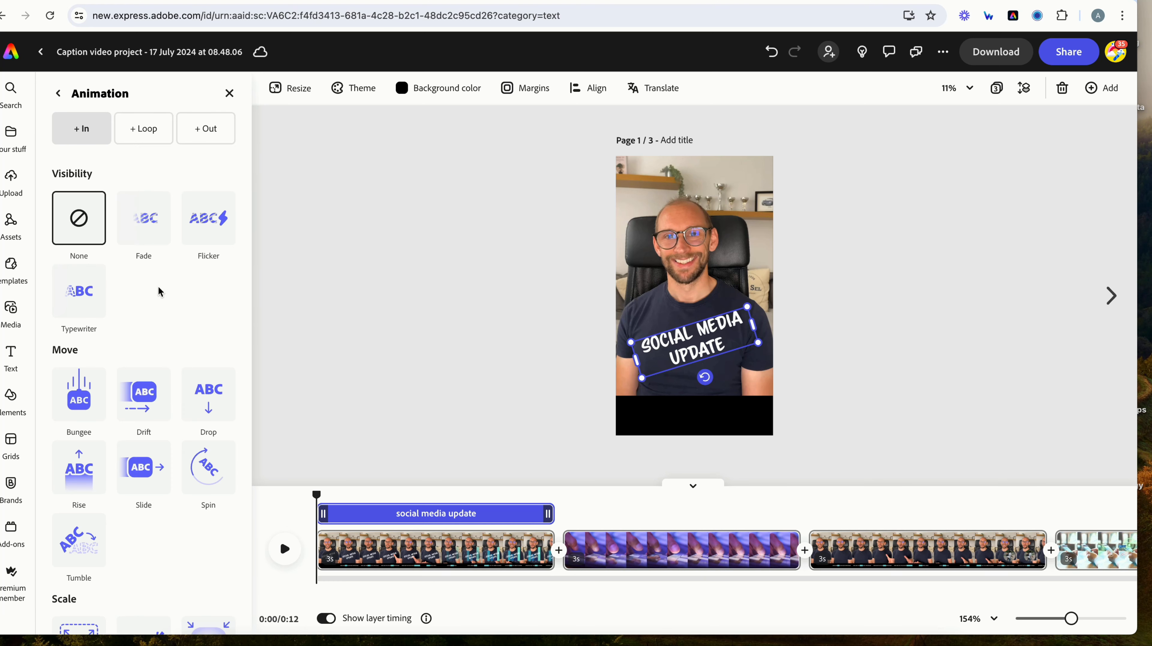
pyautogui.click(144, 226)
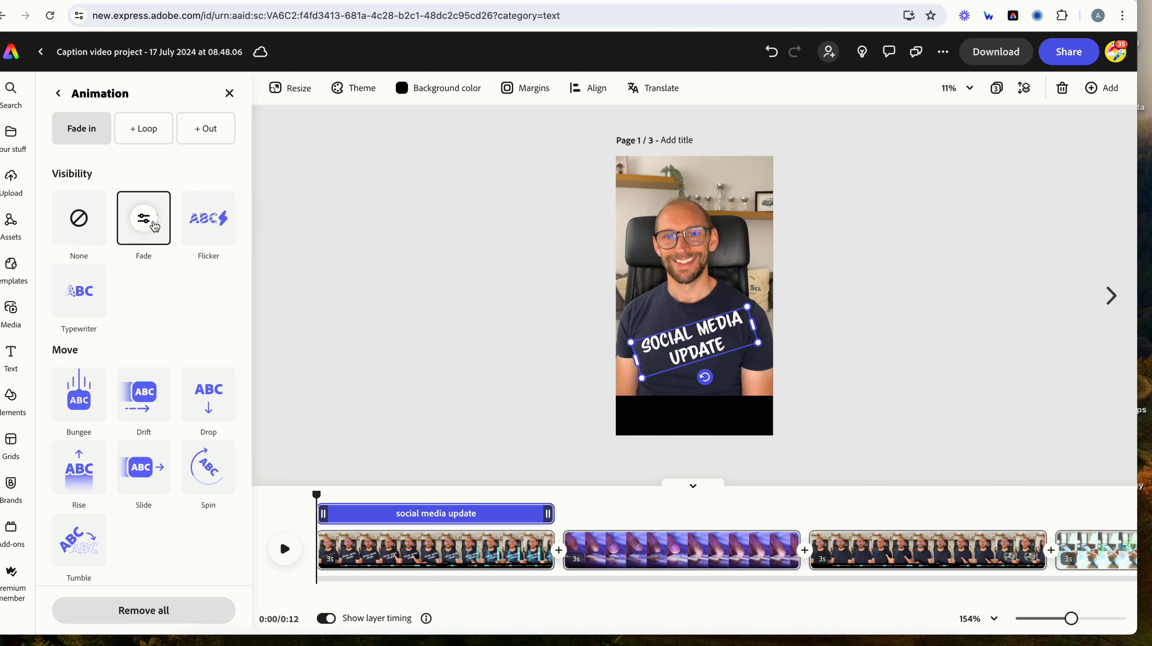
pyautogui.click(197, 231)
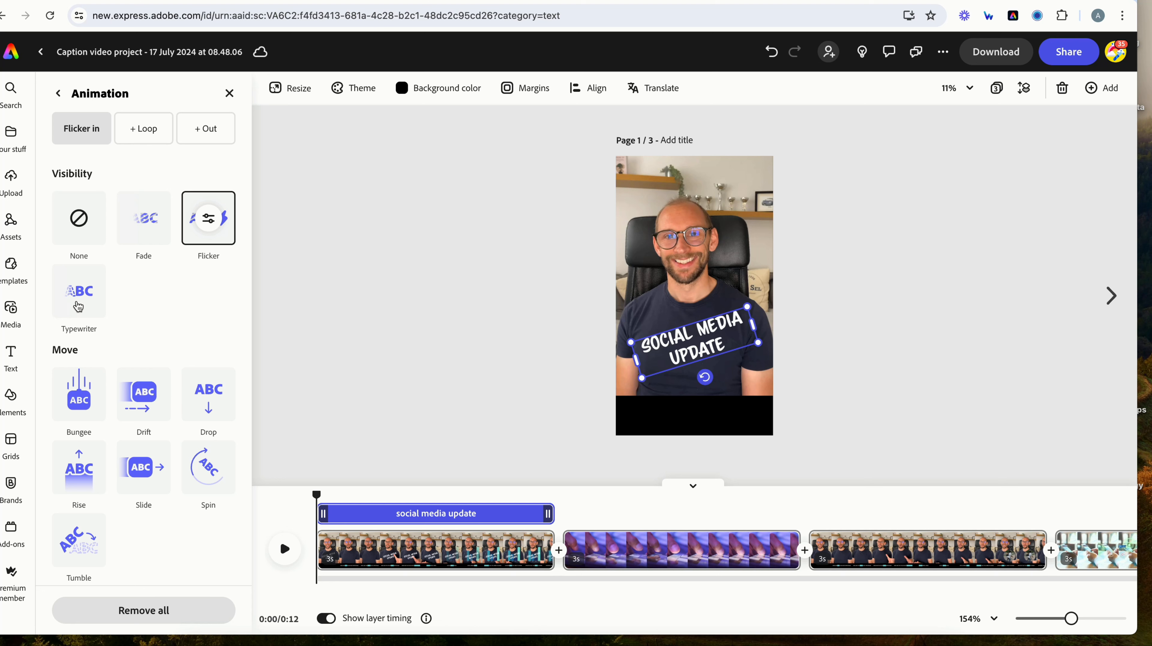
pyautogui.click(140, 235)
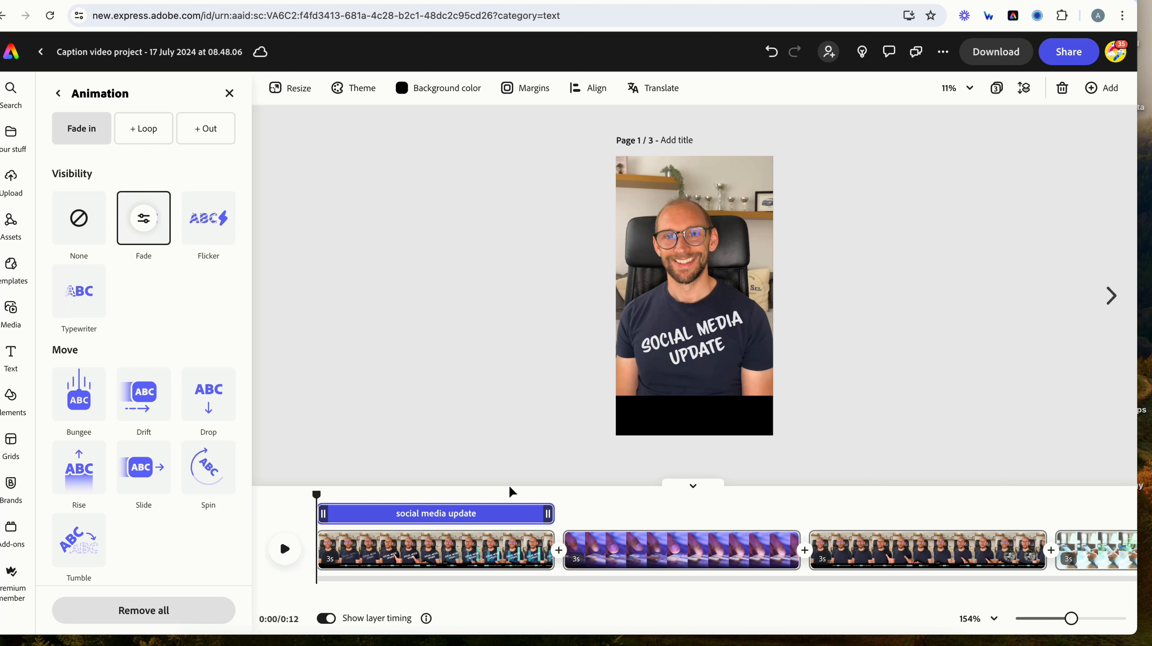
# Step: Shorten the title text's layer in the timeline to end at about 0.6 s
pyautogui.moveTo(549, 513); pyautogui.dragTo(358, 526)
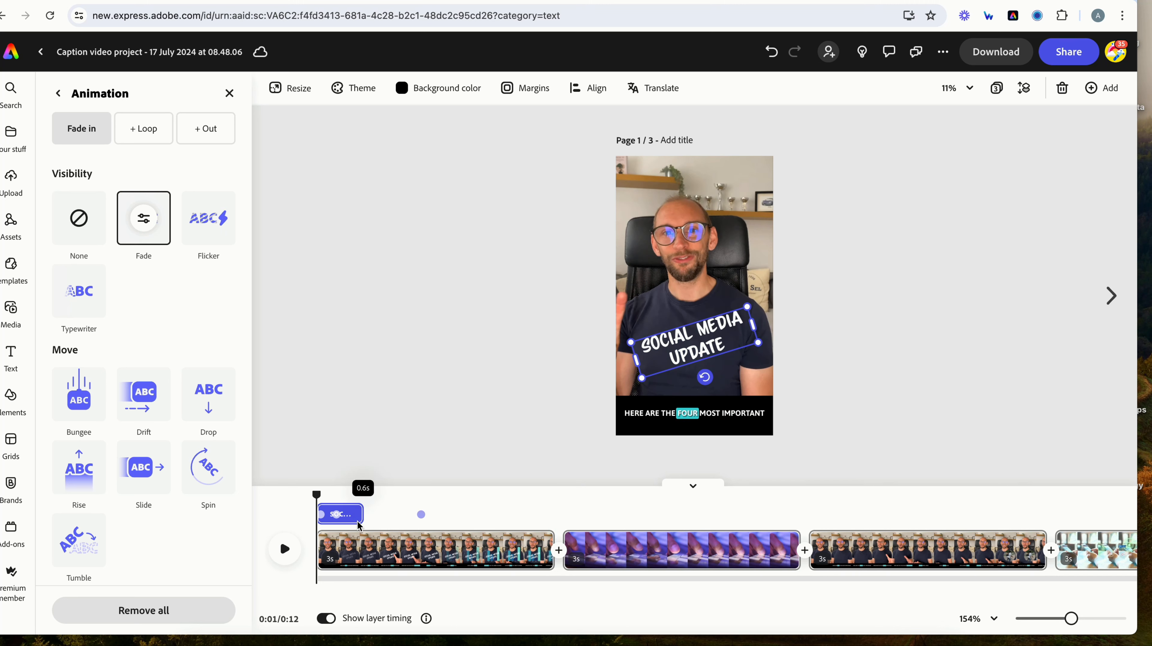
# Step: Fine-trim the end of the title layer and move the playhead to where the bar chart appears in the first scene
pyautogui.moveTo(359, 525); pyautogui.dragTo(358, 525)
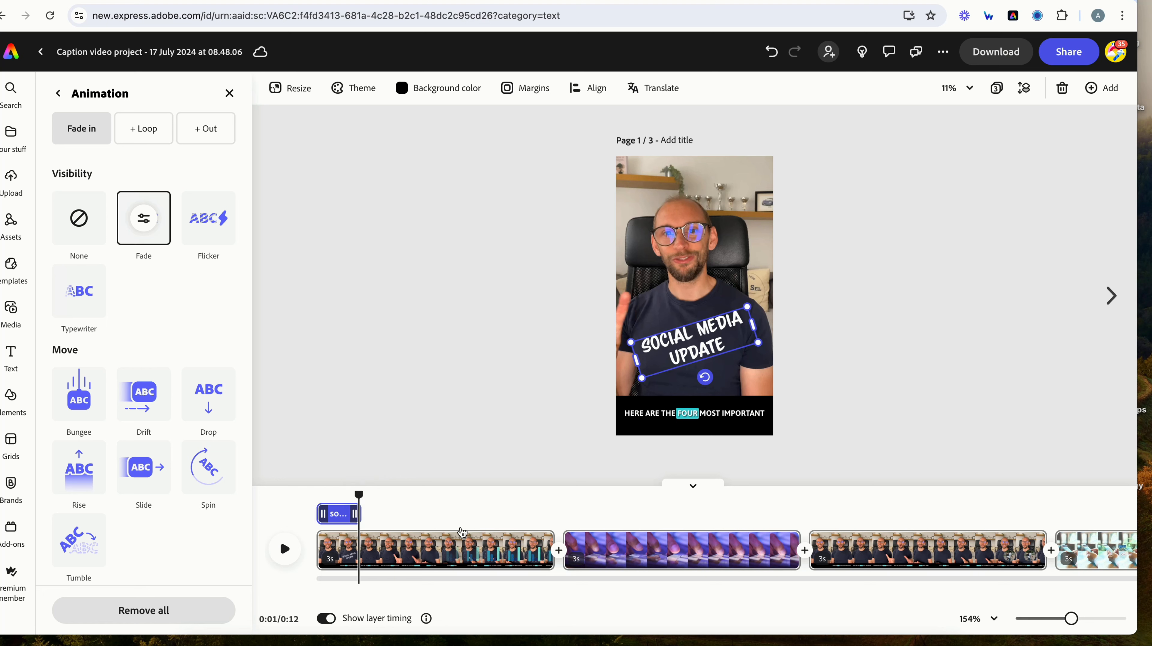
pyautogui.moveTo(359, 495); pyautogui.dragTo(421, 508)
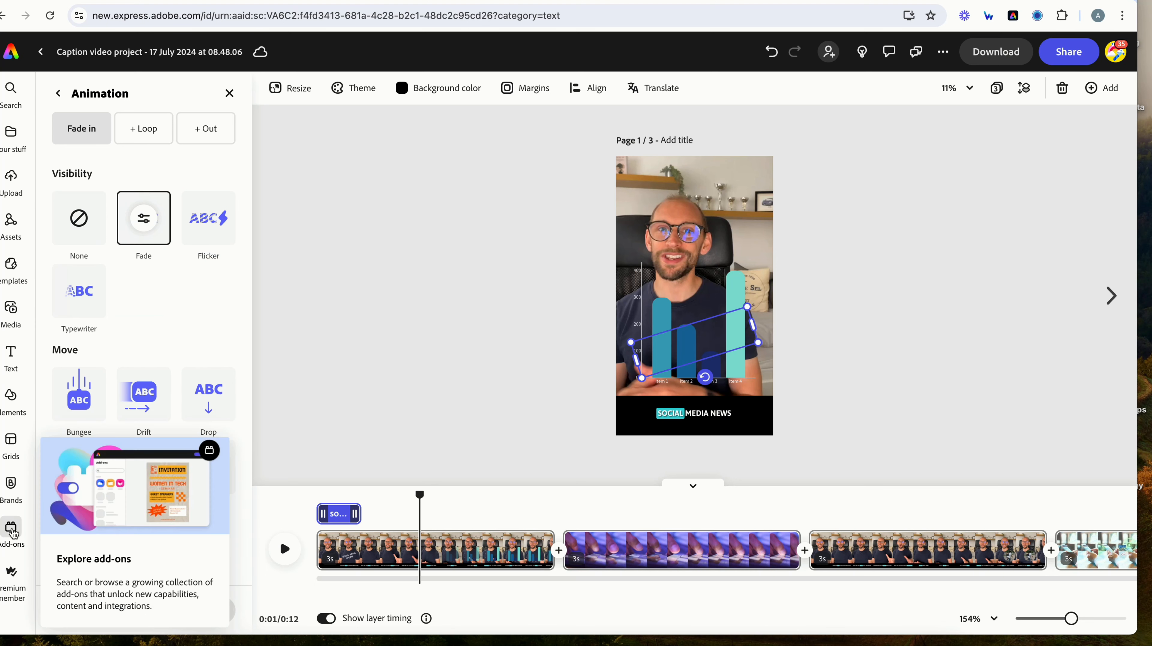
# Step: Search the add-ons for "audiost" and open the Audiostock add-on
pyautogui.click(13, 532)
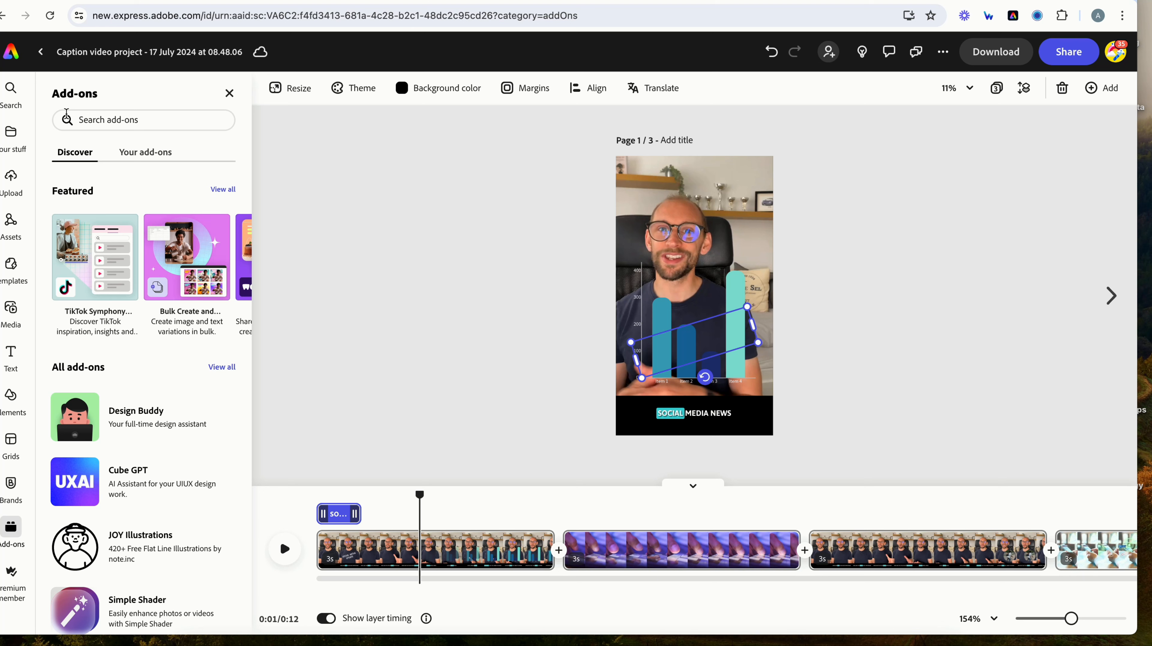
pyautogui.click(81, 119)
pyautogui.write('audi')
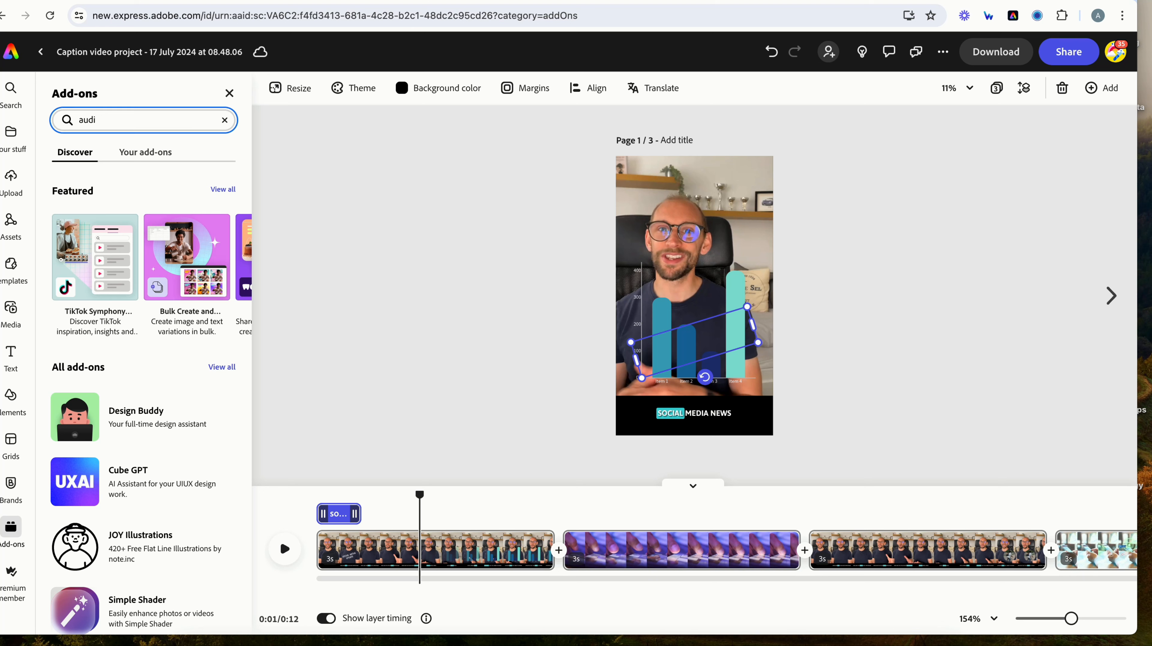
pyautogui.write('ost')
pyautogui.click(104, 169)
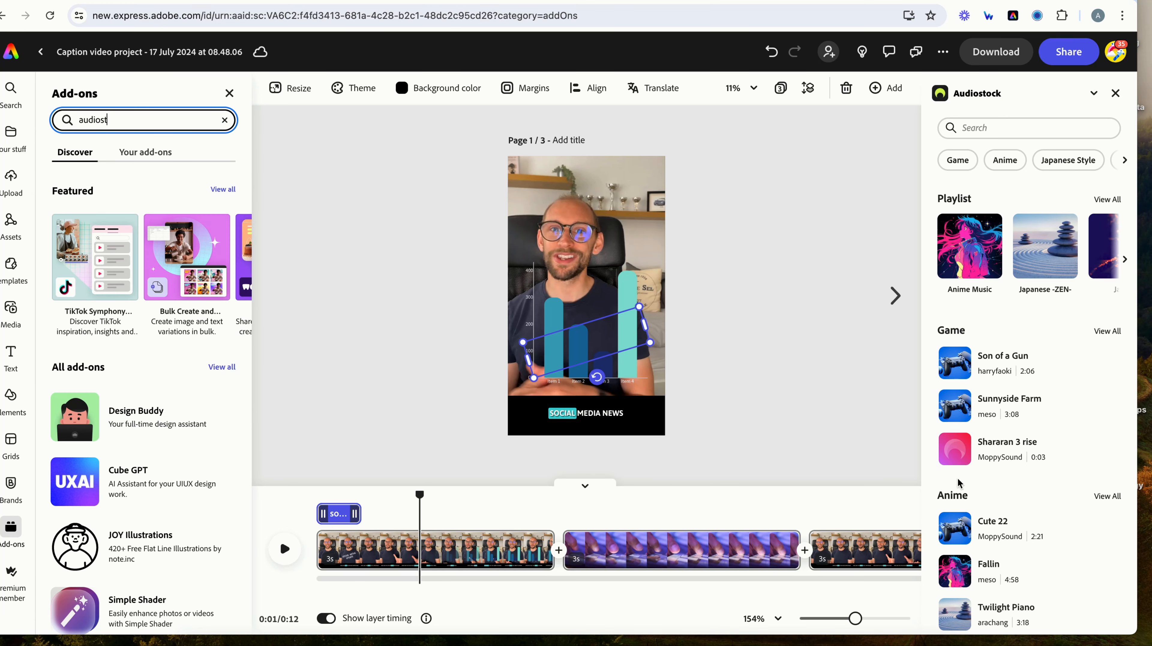
# Step: Browse the Audiostock categories, show all App sounds, and add "Sound of stamp" to the video
pyautogui.scroll(-6, 960, 482)
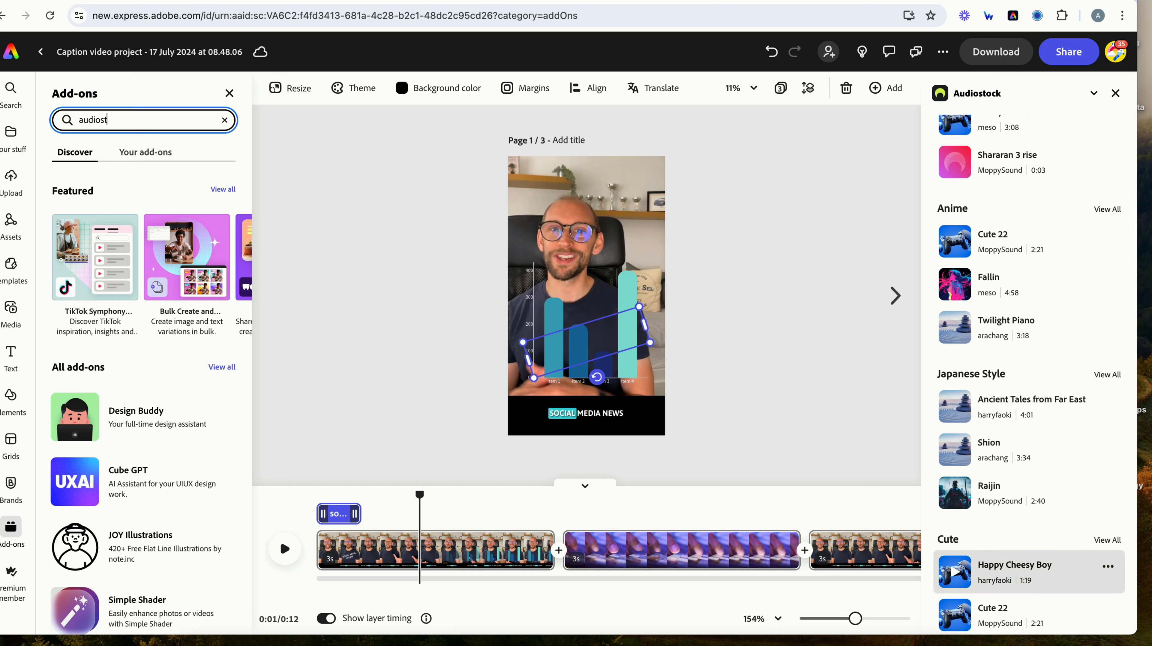
pyautogui.scroll(4, 1068, 537)
pyautogui.scroll(-10, 1067, 538)
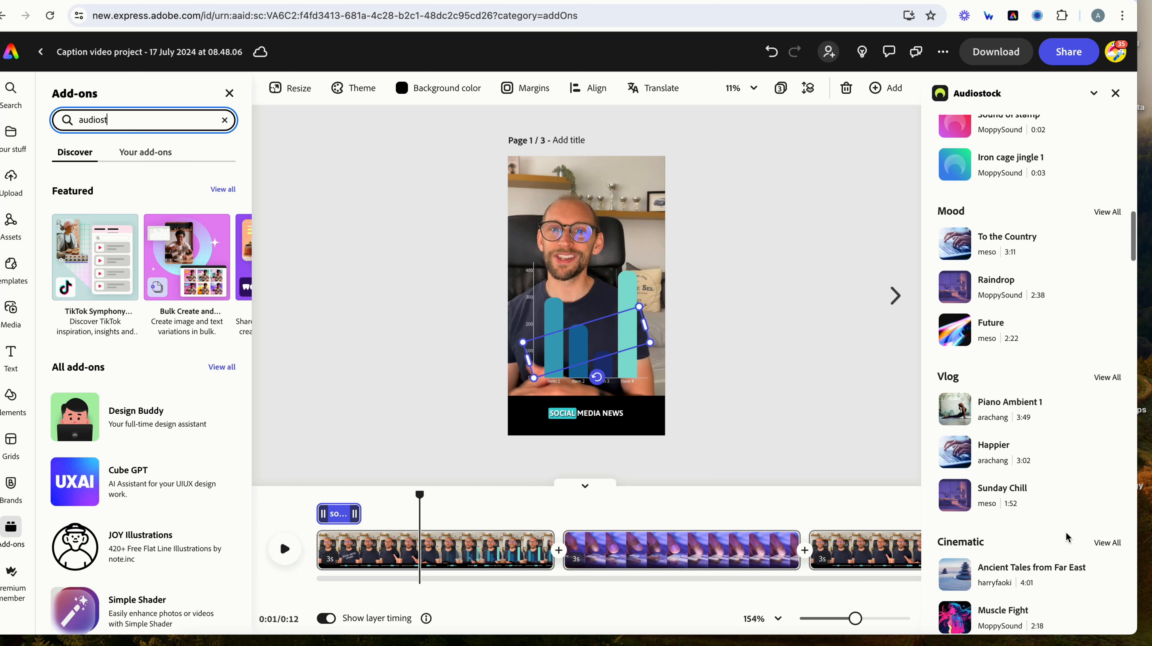
pyautogui.scroll(-10, 1067, 537)
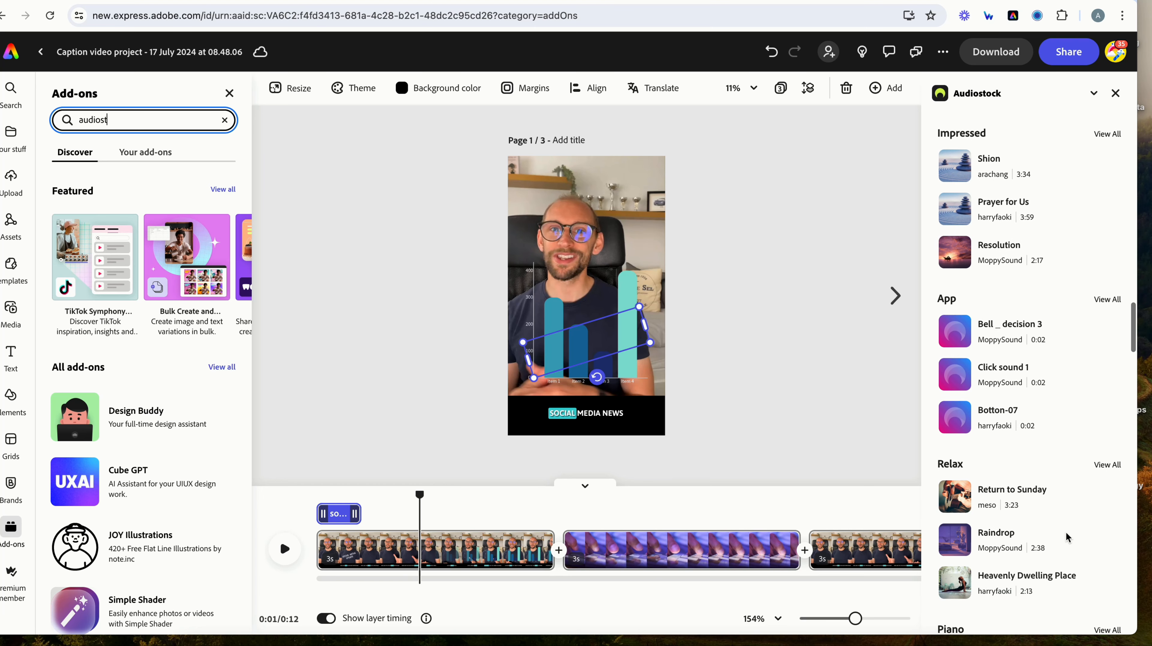
pyautogui.scroll(-5, 1067, 537)
pyautogui.scroll(10, 1068, 537)
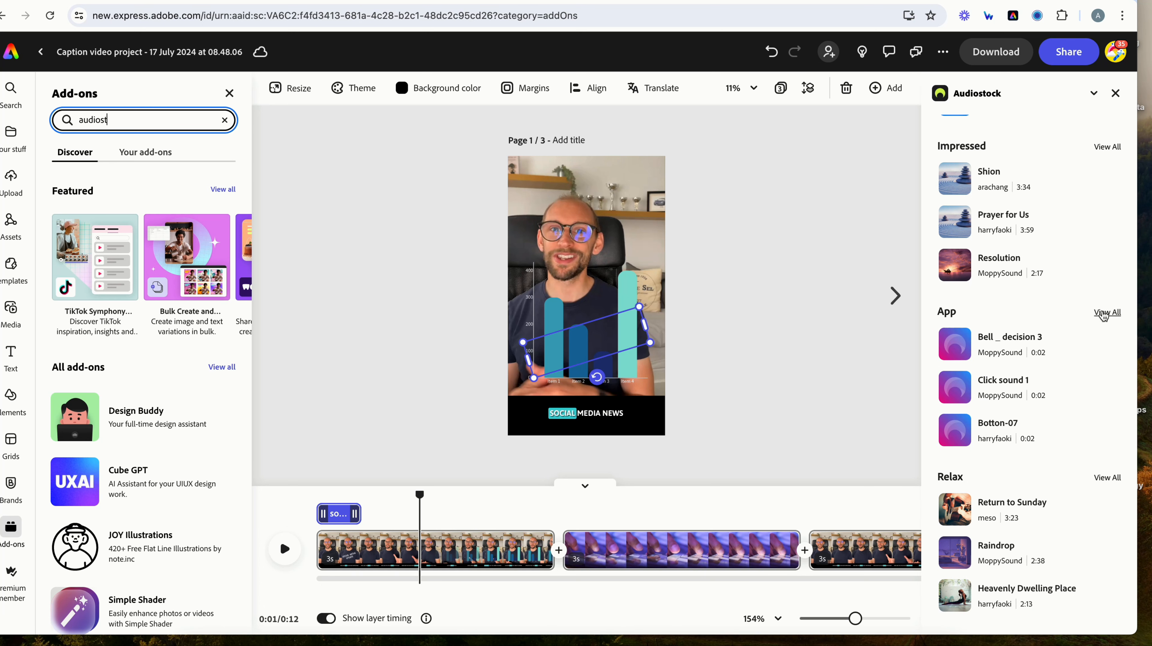
pyautogui.click(1108, 312)
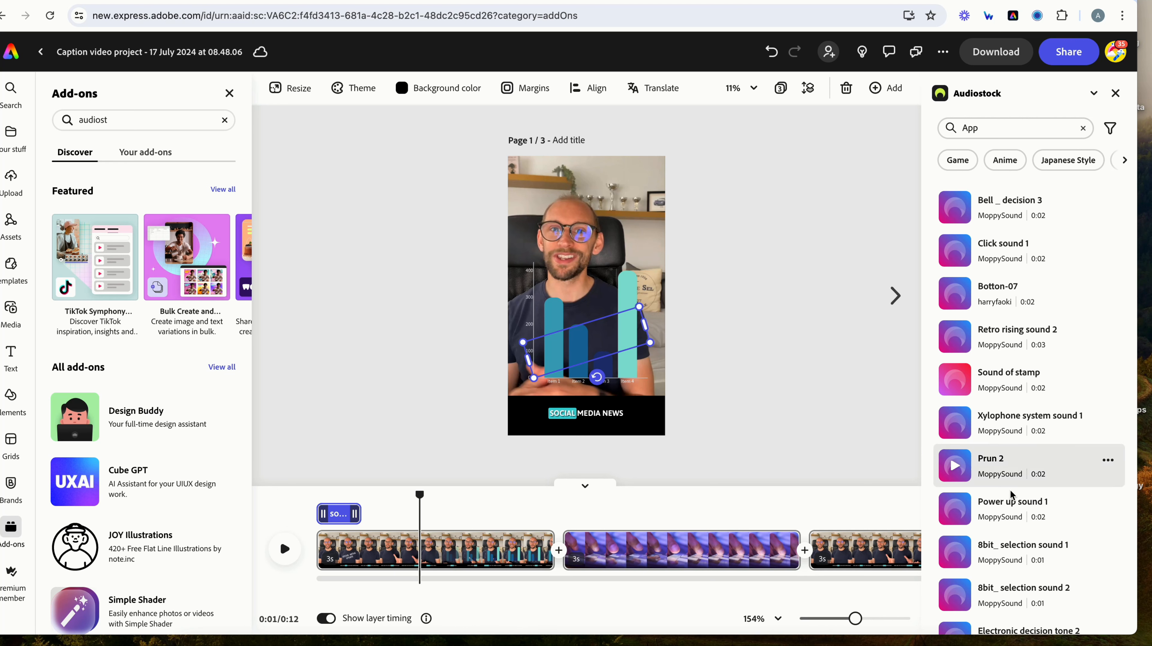
pyautogui.click(991, 385)
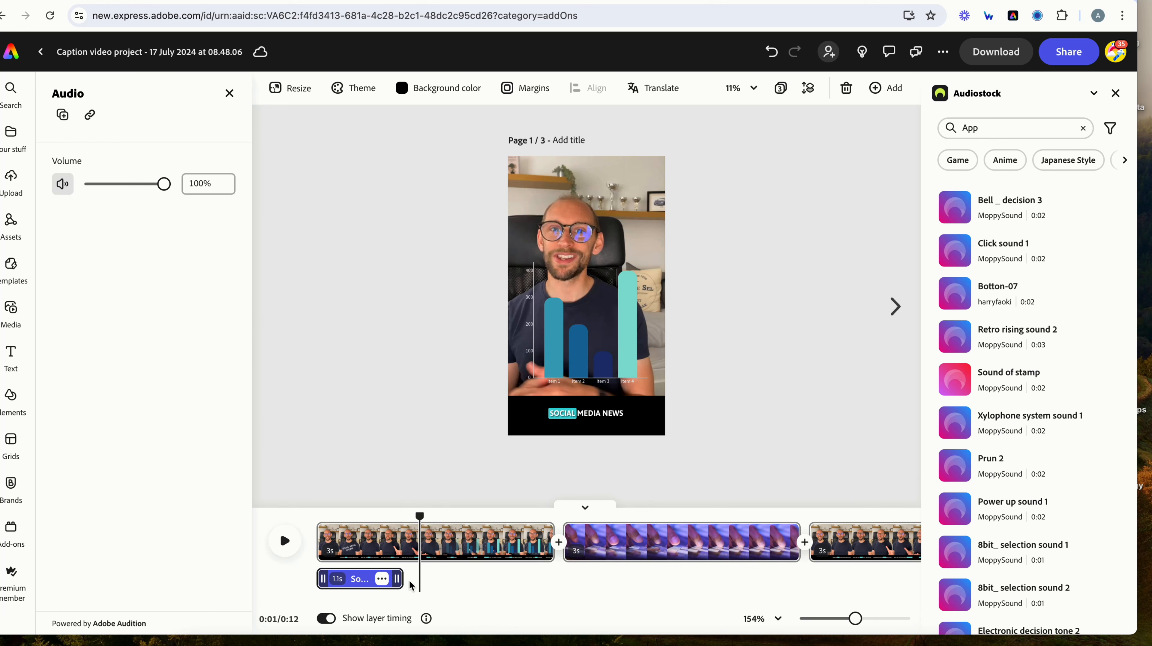
# Step: Shorten the stamp sound clip to 0.8 s and align its start with the bar chart's appearance in the first scene
pyautogui.moveTo(353, 579); pyautogui.dragTo(475, 578)
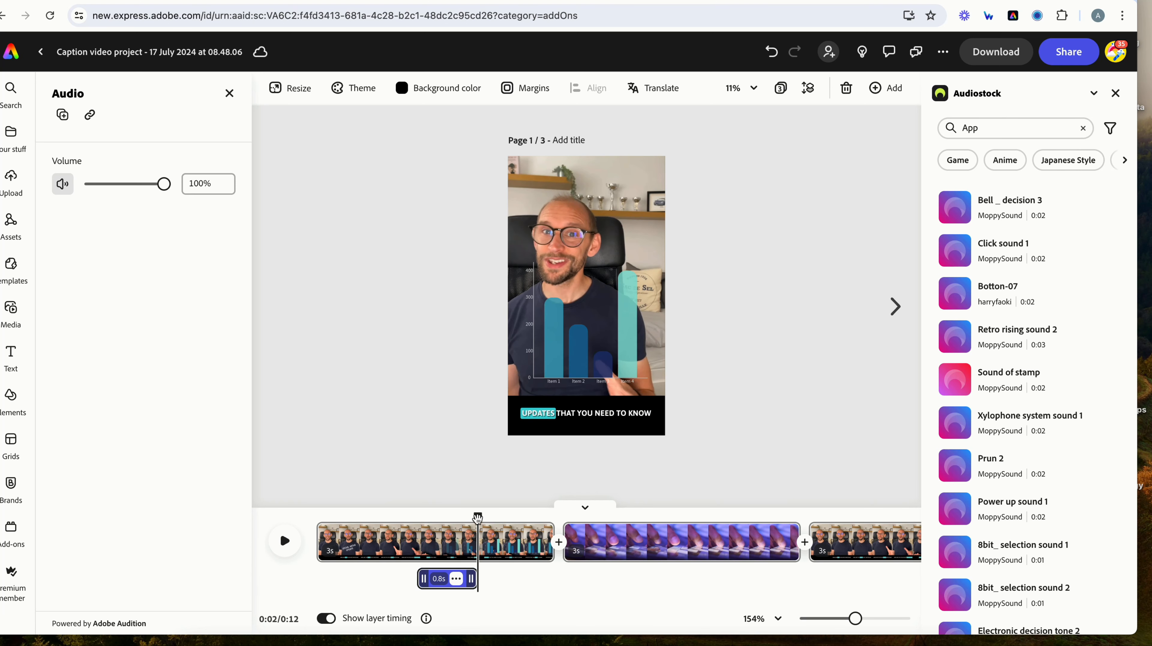
pyautogui.moveTo(478, 516); pyautogui.dragTo(417, 517)
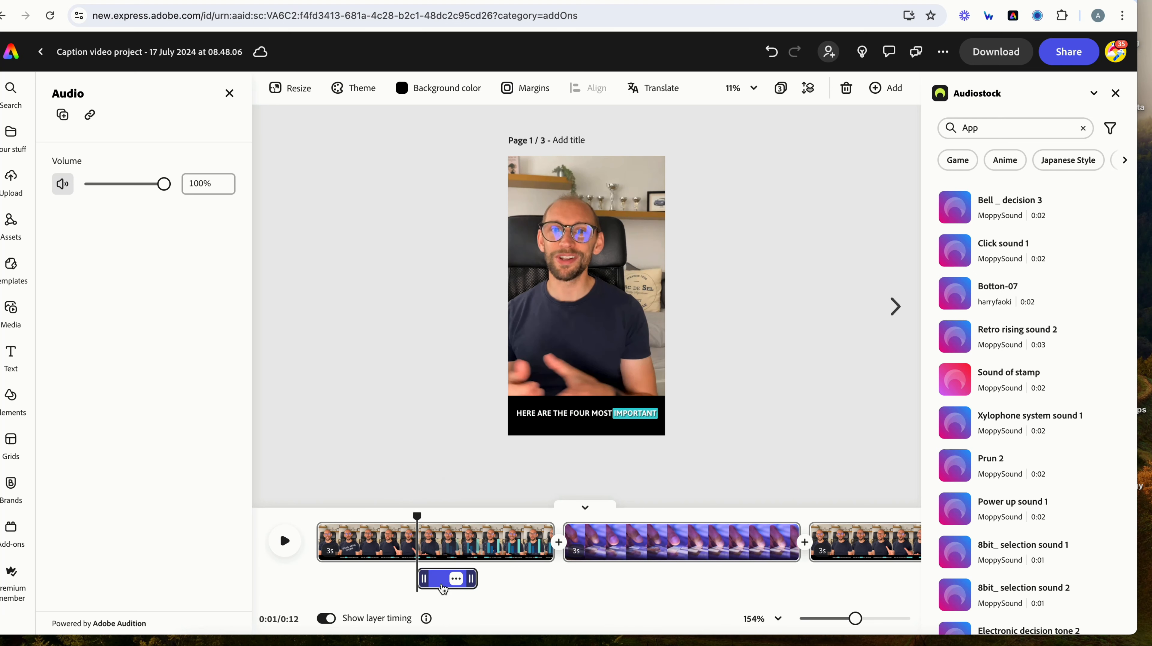
pyautogui.moveTo(446, 582); pyautogui.dragTo(449, 580)
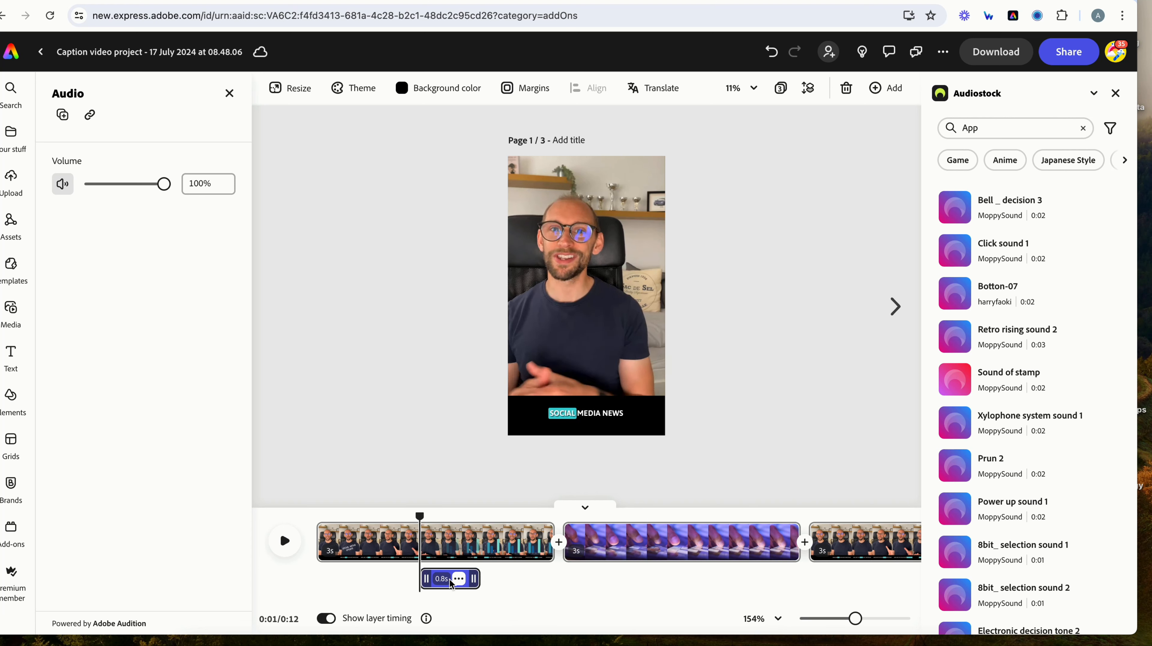
# Step: Play back the first scene from just before the sound clip to check its timing against the bar chart
pyautogui.moveTo(417, 517); pyautogui.dragTo(414, 518)
pyautogui.press('space')
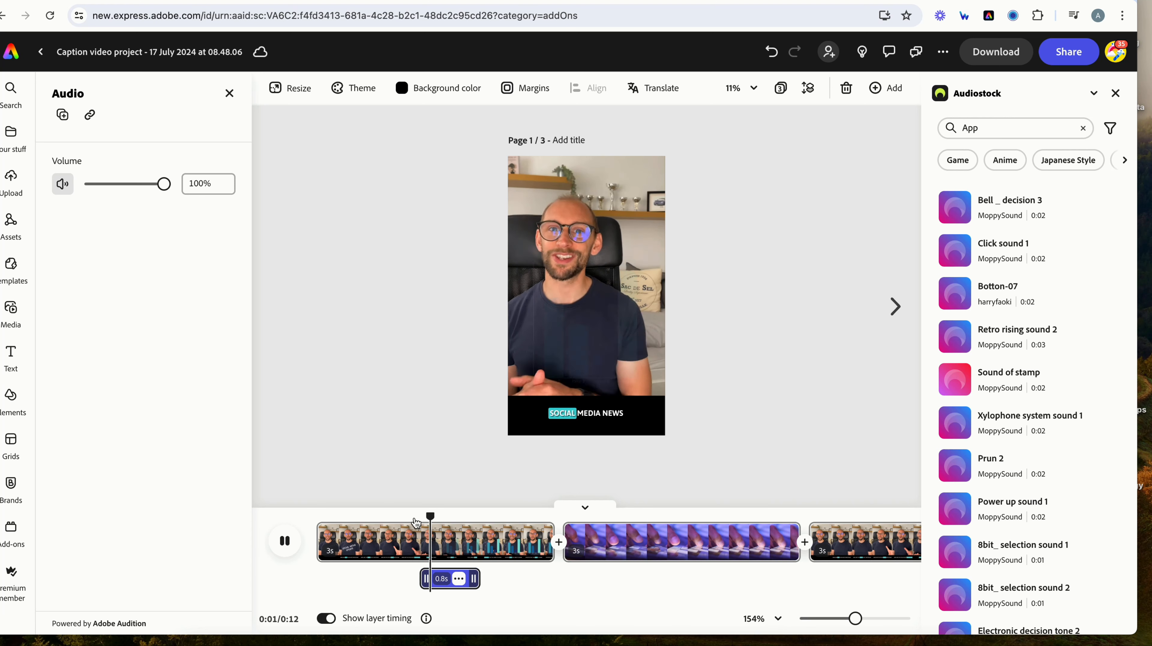
pyautogui.press('space')
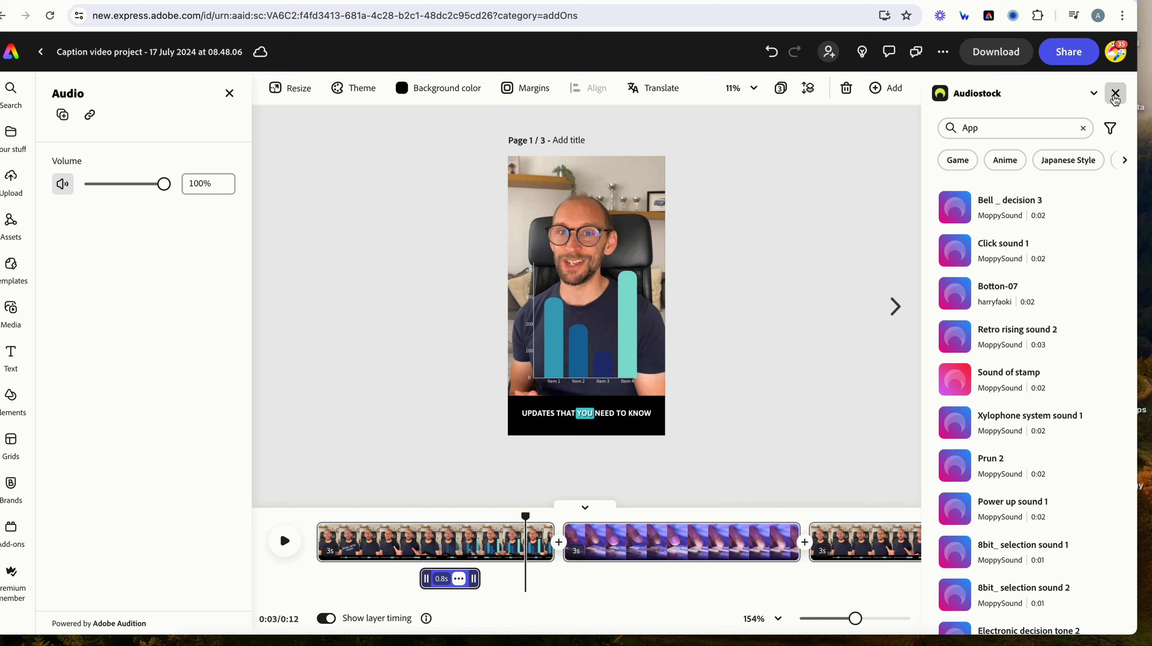
# Step: Close the Audiostock add-on and start sharing the video to TikTok
pyautogui.click(1114, 95)
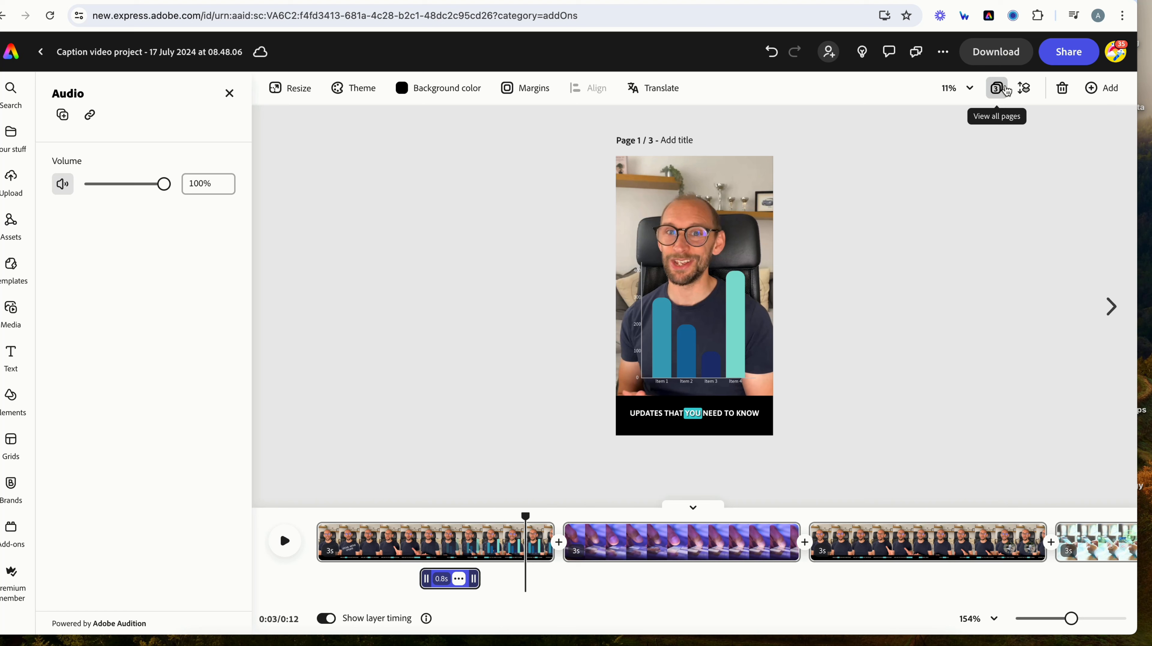
pyautogui.click(1069, 52)
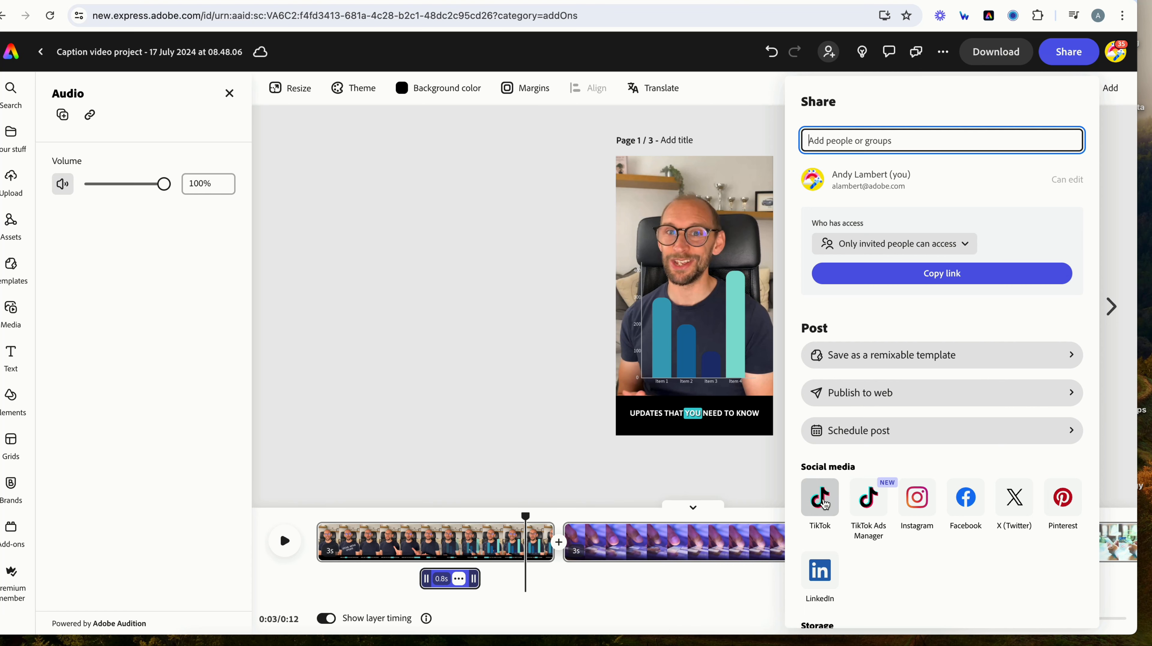
pyautogui.click(821, 500)
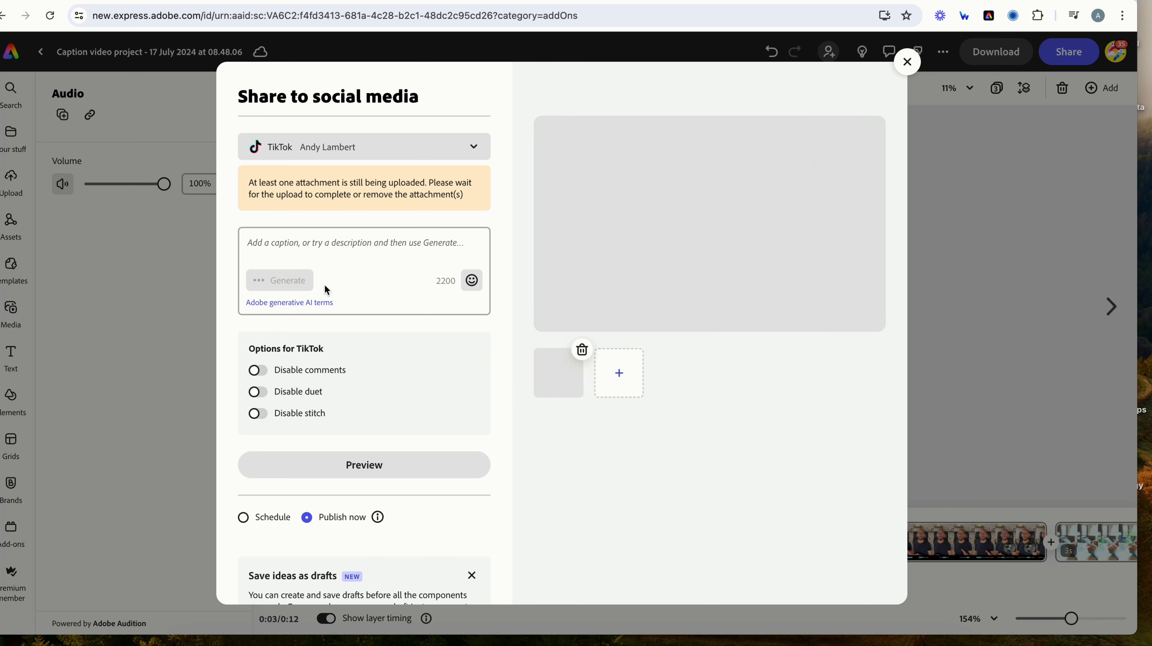
# Step: Generate a TikTok caption from the description "social media news update" and insert it into the post
pyautogui.click(316, 236)
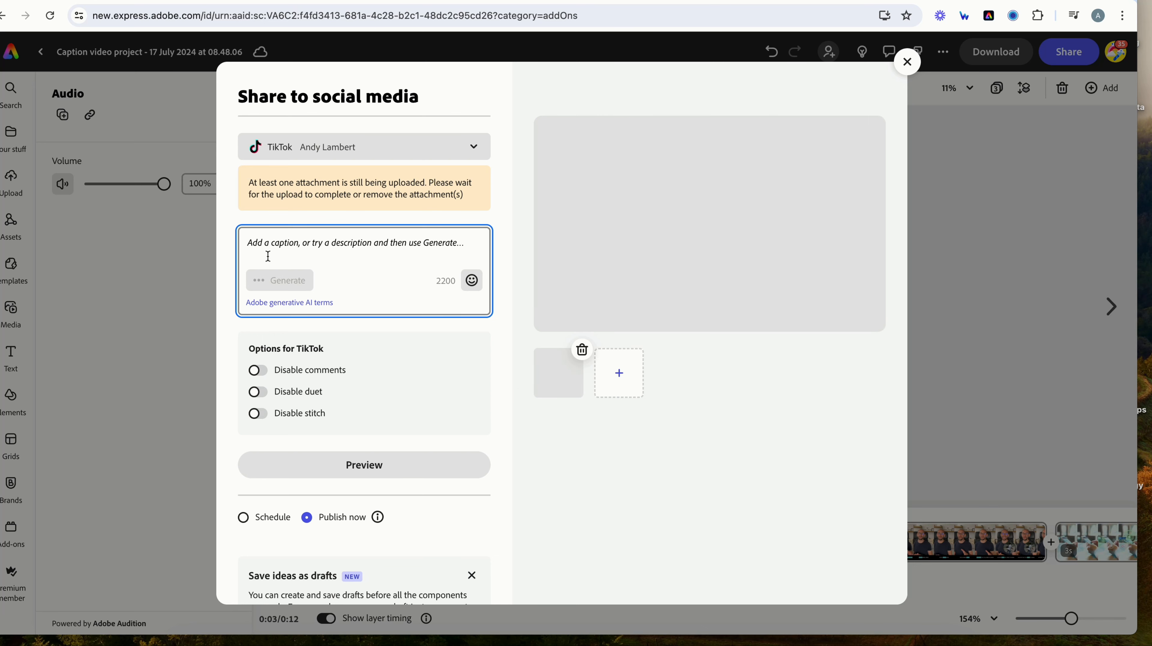
pyautogui.write('social m')
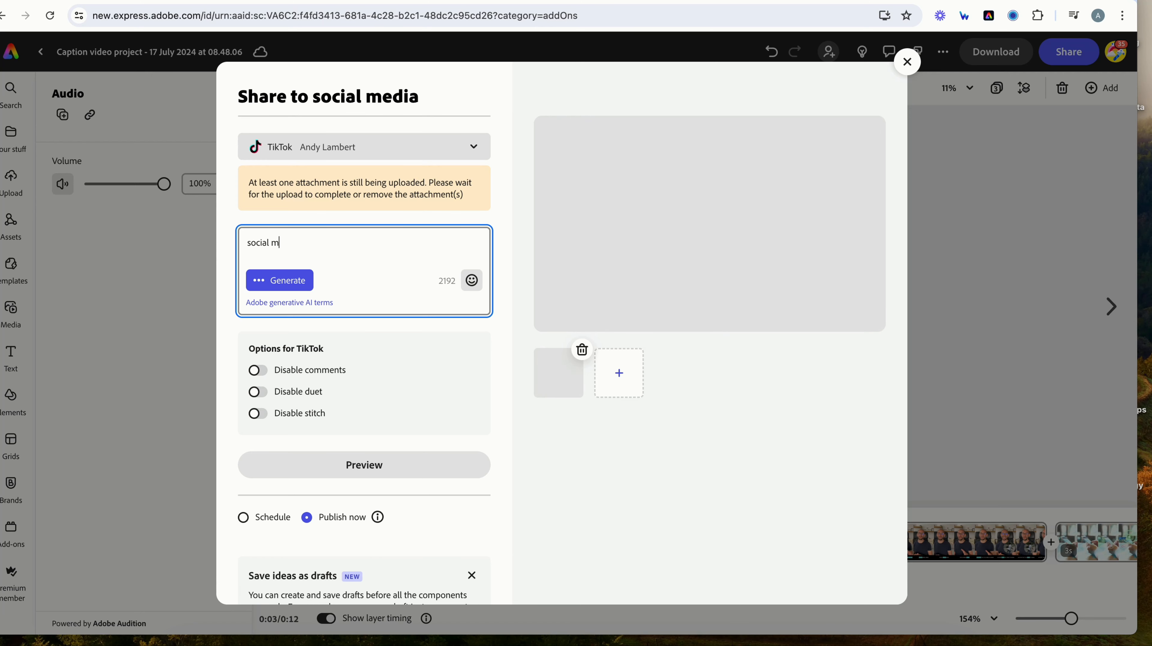
pyautogui.write('edia news update')
pyautogui.click(294, 233)
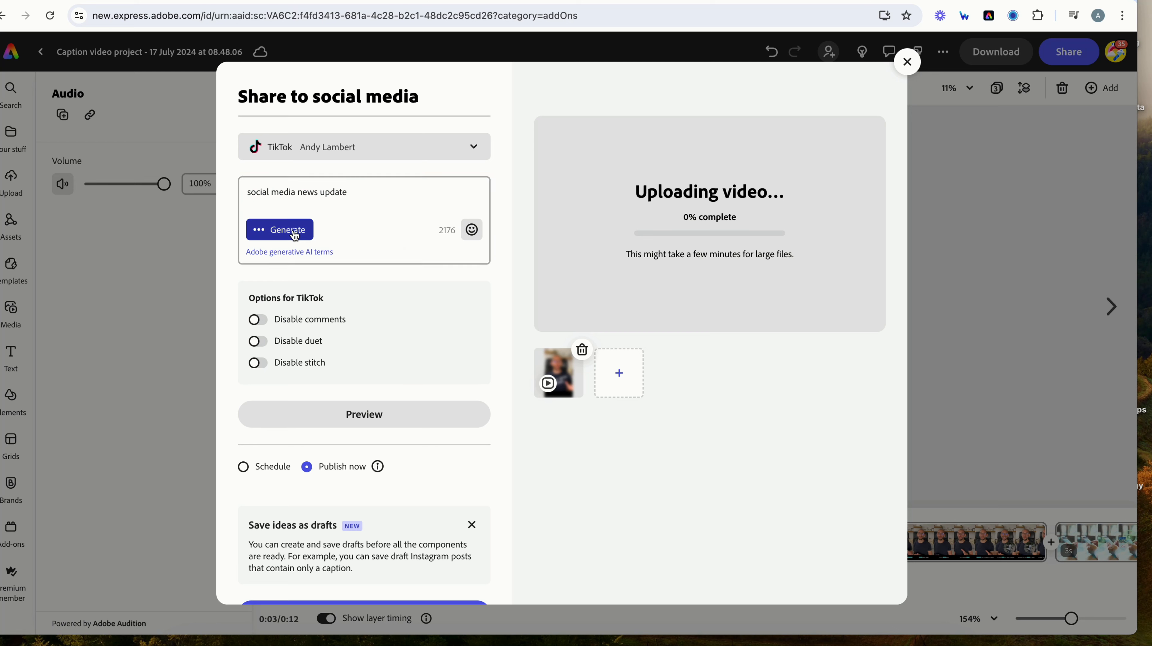
pyautogui.click(316, 283)
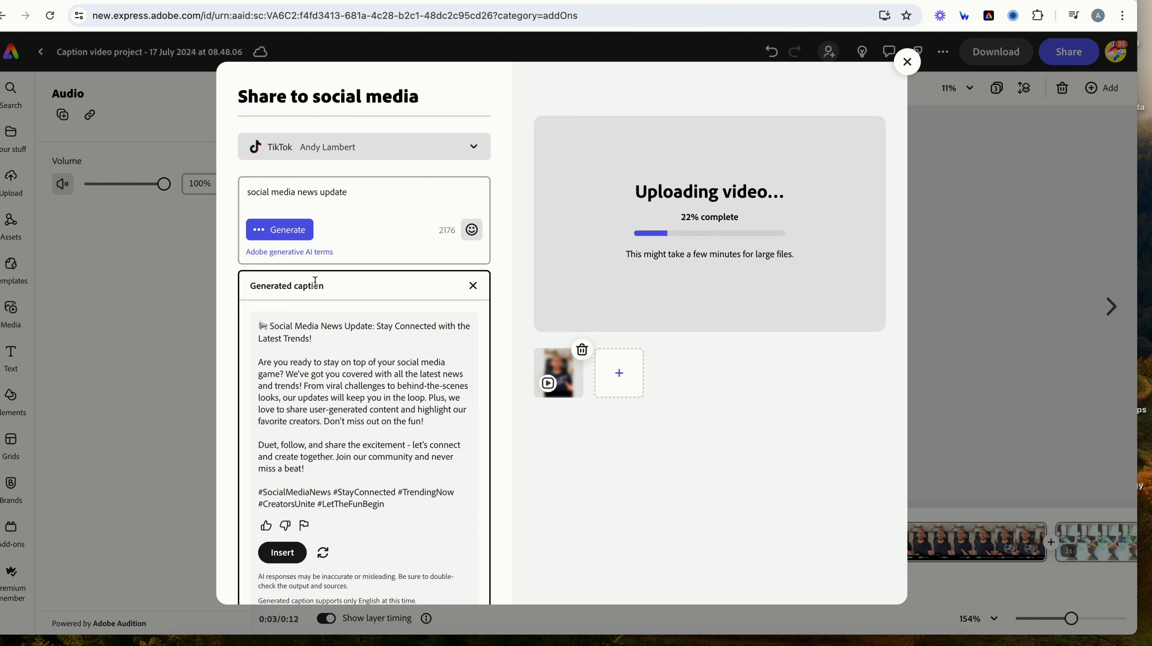
pyautogui.click(296, 552)
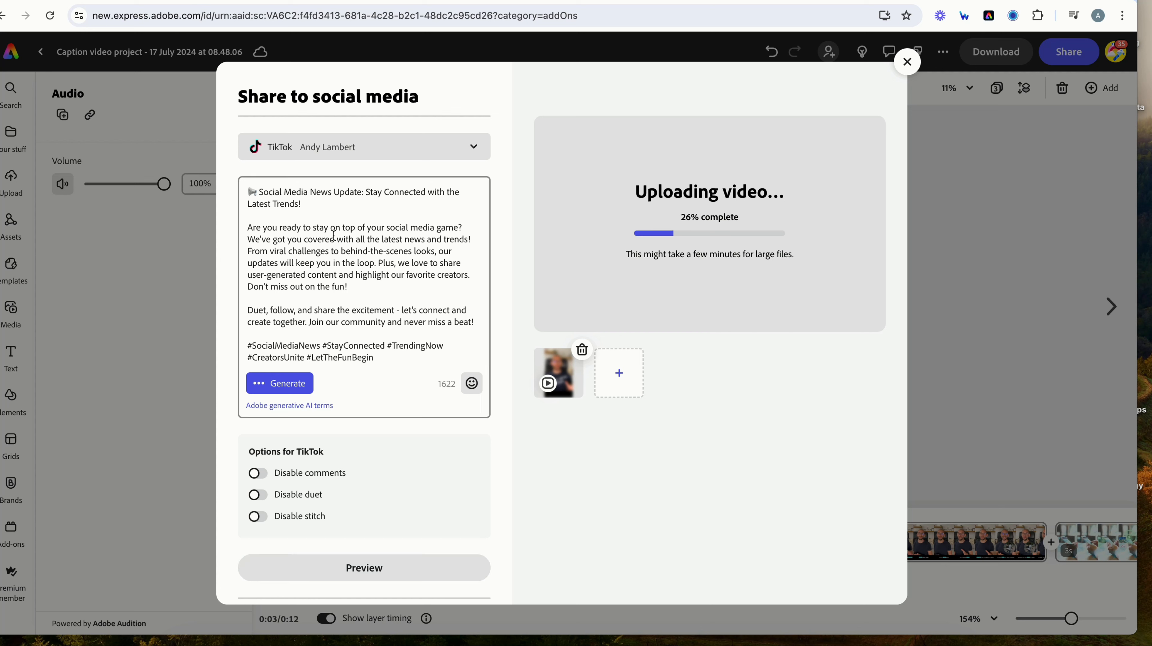
# Step: Have the caption paragraph beginning "Are you ready to stay on top" reworded with generative AI and insert the new version in its place
pyautogui.click(350, 288)
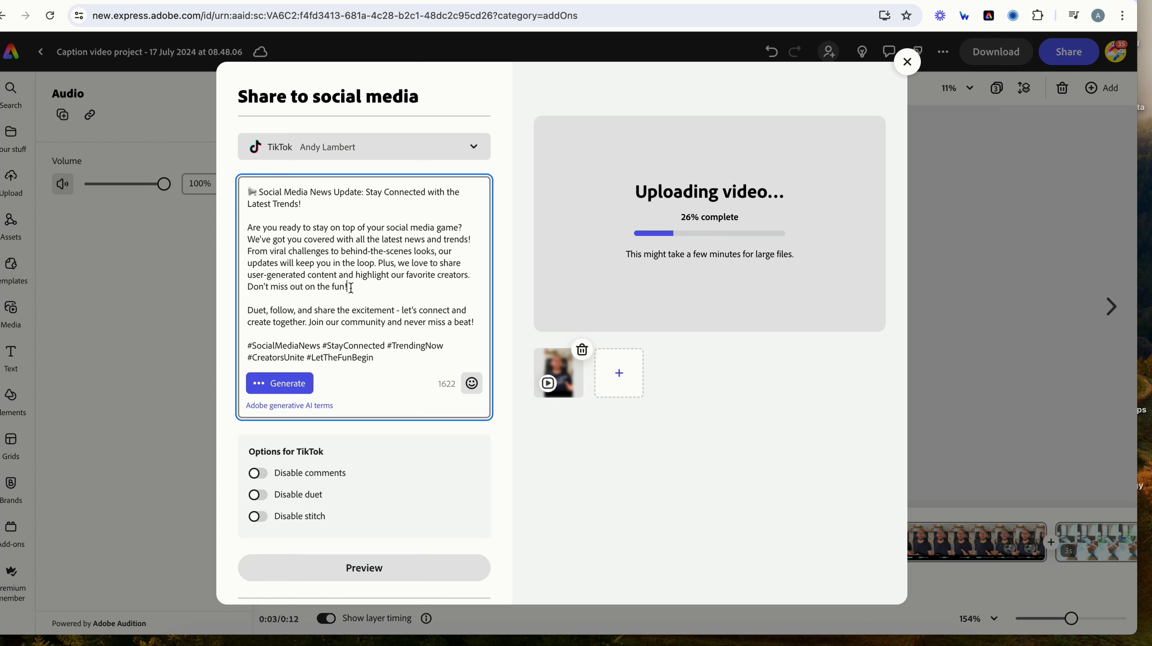
pyautogui.moveTo(351, 287); pyautogui.dragTo(247, 225)
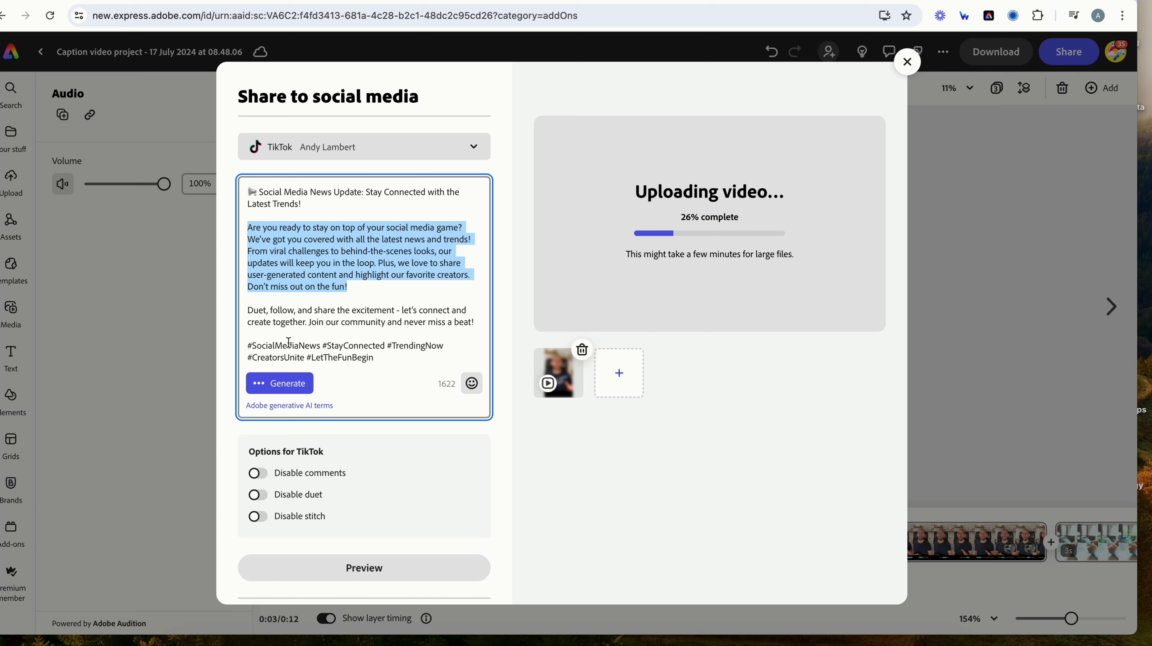
pyautogui.click(297, 388)
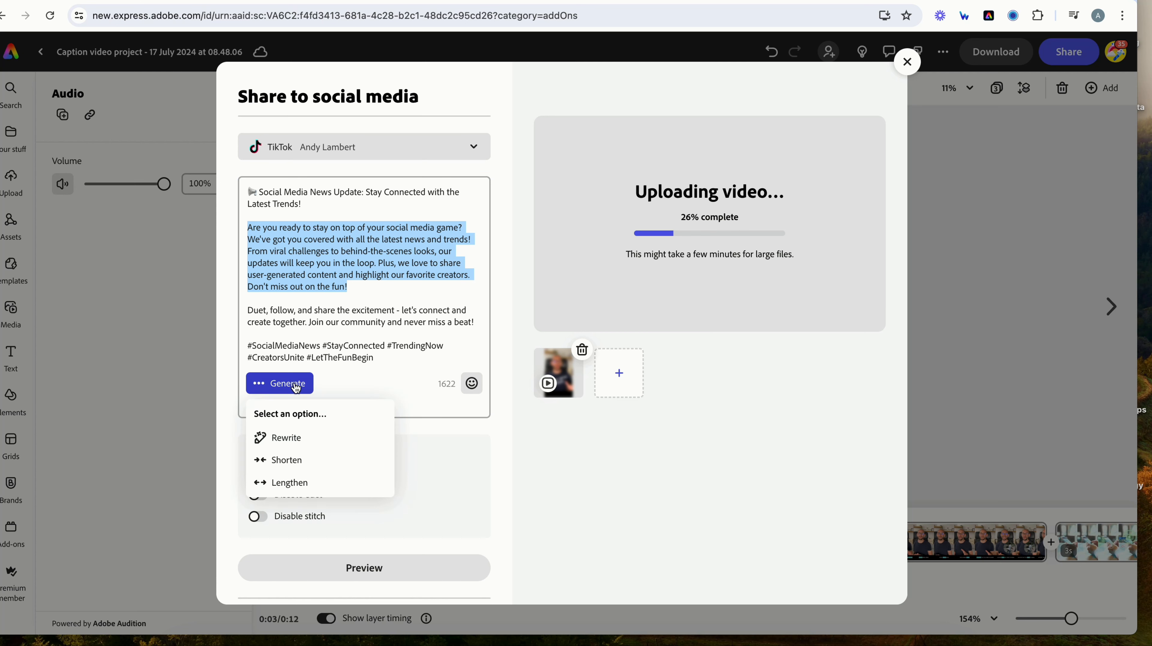
pyautogui.click(304, 448)
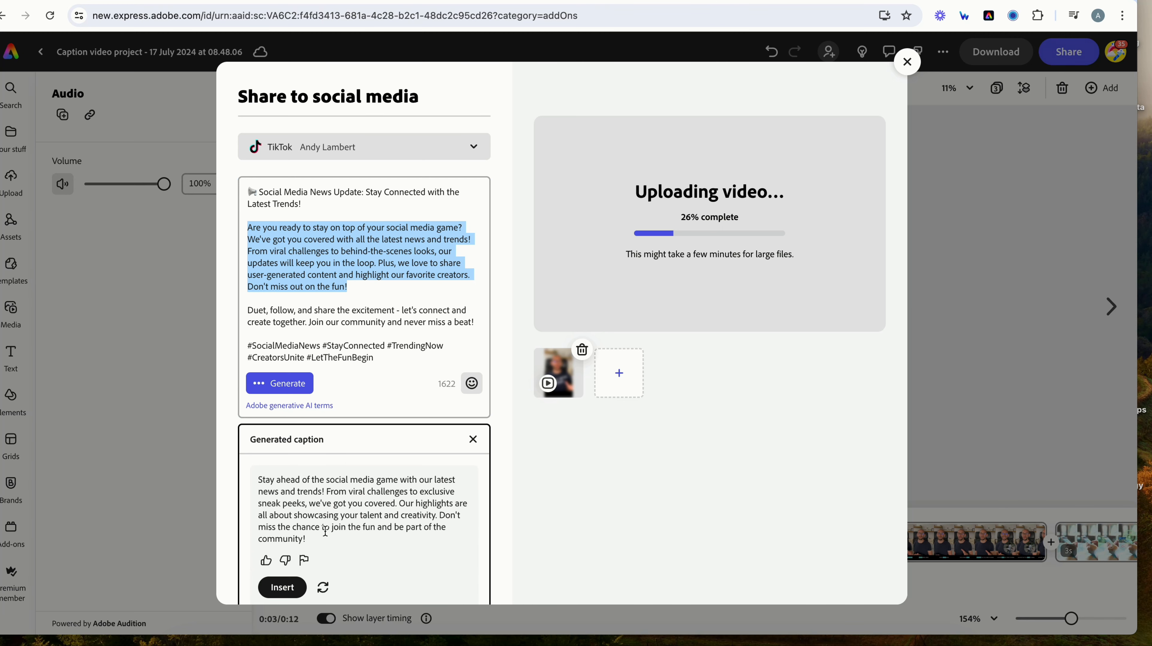
pyautogui.click(282, 587)
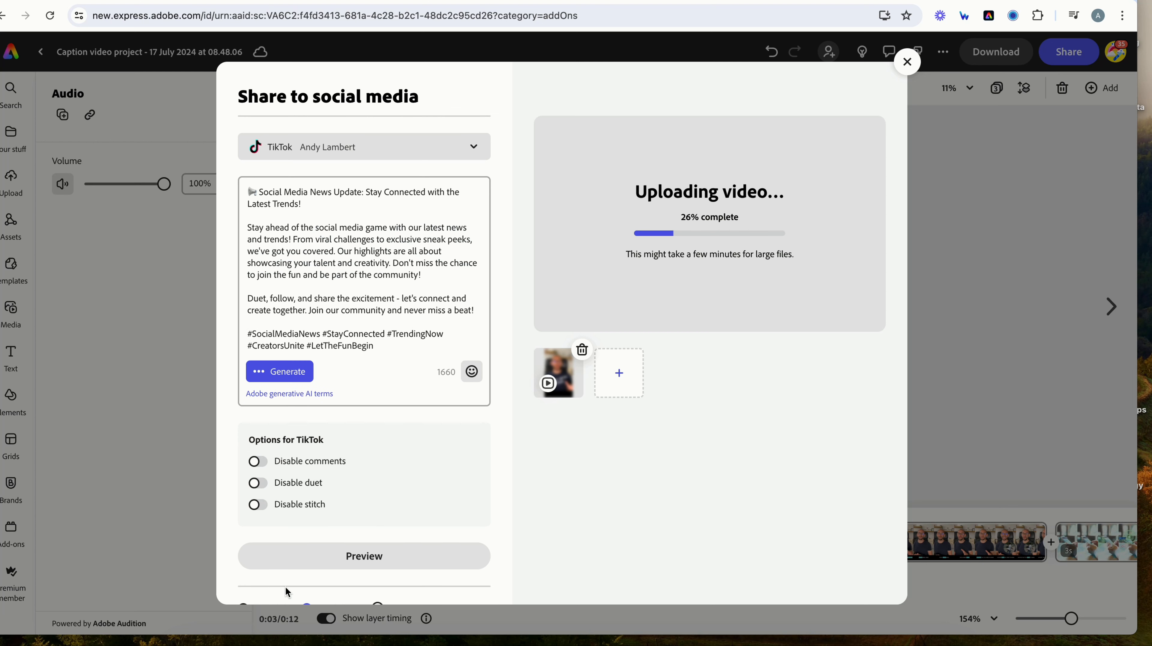